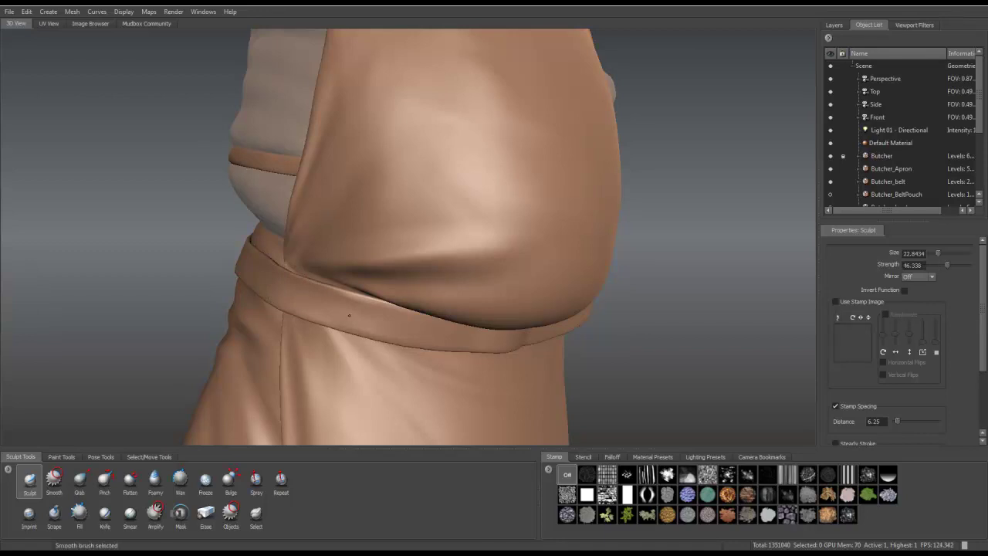
# Step: Add a subdivision level to Butcher_Apron and make the Sculpt brush active for the waist area
pyautogui.hotkey('shift', 'd')
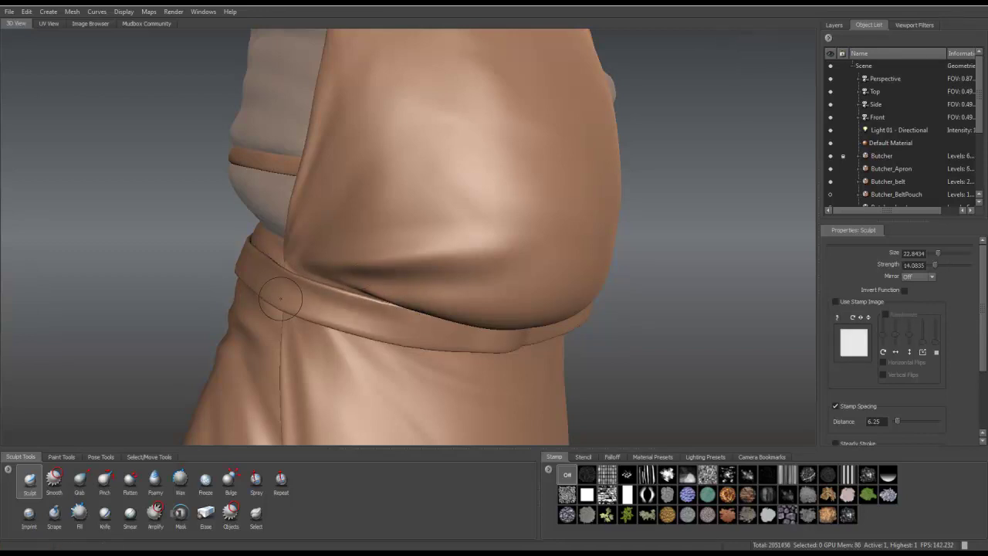
pyautogui.keyDown('alt'); pyautogui.moveTo(433, 326); pyautogui.dragTo(298, 292); pyautogui.keyUp('alt')
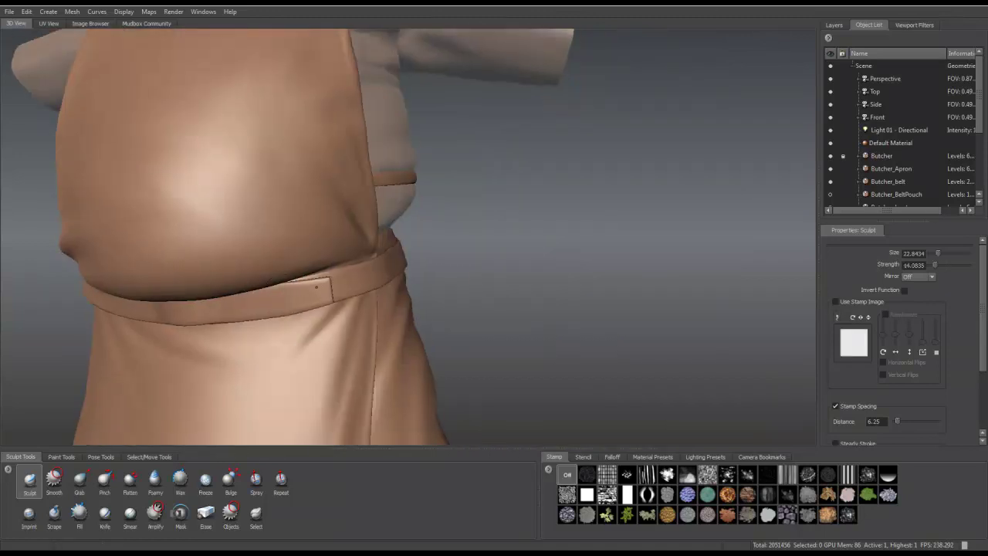
pyautogui.click(231, 480)
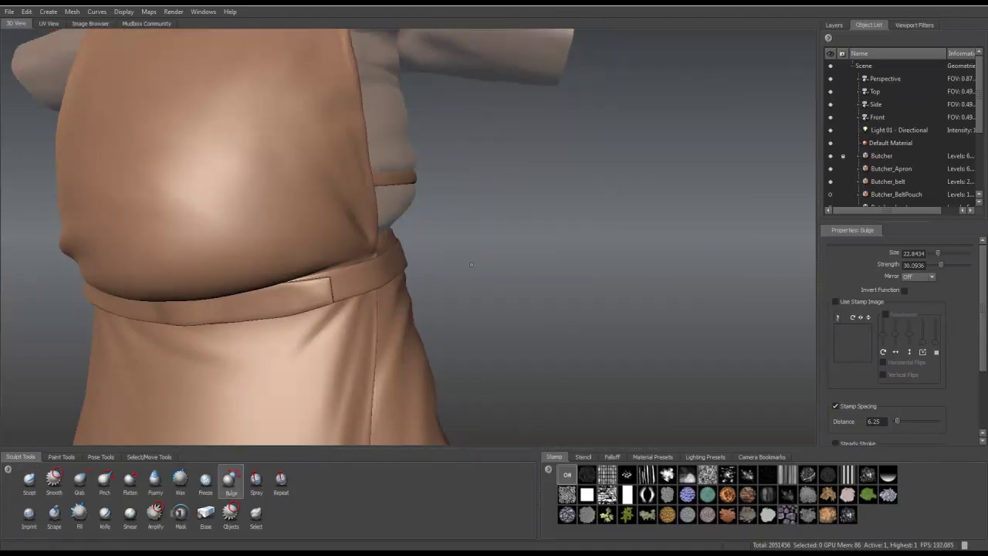
pyautogui.keyDown('alt'); pyautogui.moveTo(378, 274); pyautogui.dragTo(363, 279); pyautogui.keyUp('alt')
pyautogui.click(29, 480)
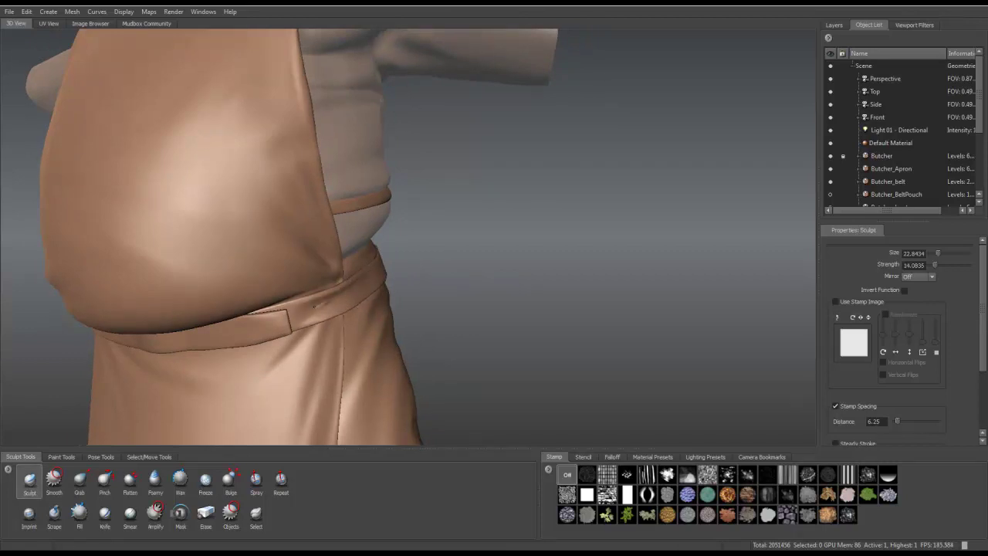
# Step: Check the belt around the hips and back, and show the Butcher_Buckle mesh on its front
pyautogui.keyDown('alt'); pyautogui.moveTo(311, 311); pyautogui.dragTo(400, 241); pyautogui.keyUp('alt')
pyautogui.keyDown('alt'); pyautogui.moveTo(348, 222); pyautogui.dragTo(613, 229, button='right'); pyautogui.keyUp('alt')
pyautogui.press('shift')
pyautogui.moveTo(611, 248)
pyautogui.keyDown('alt'); pyautogui.mouseDown()
pyautogui.moveTo(581, 250)
pyautogui.moveTo(609, 249)
pyautogui.mouseUp(); pyautogui.keyUp('alt')
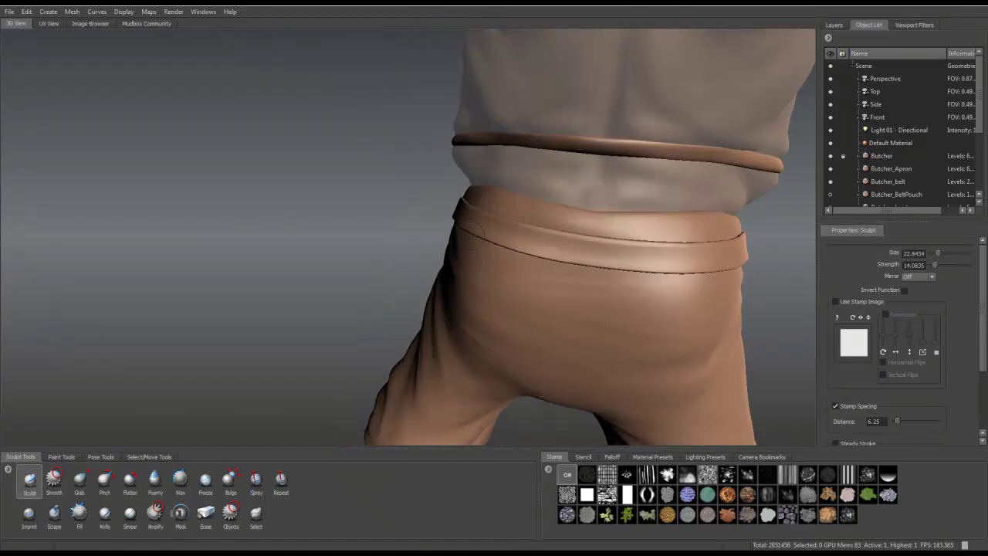
pyautogui.moveTo(686, 255)
pyautogui.keyDown('alt'); pyautogui.mouseDown()
pyautogui.moveTo(222, 251)
pyautogui.moveTo(796, 166)
pyautogui.mouseUp(); pyautogui.keyUp('alt')
pyautogui.scroll(-1, 900, 131)
pyautogui.keyDown('alt'); pyautogui.moveTo(576, 63); pyautogui.dragTo(639, 156); pyautogui.keyUp('alt')
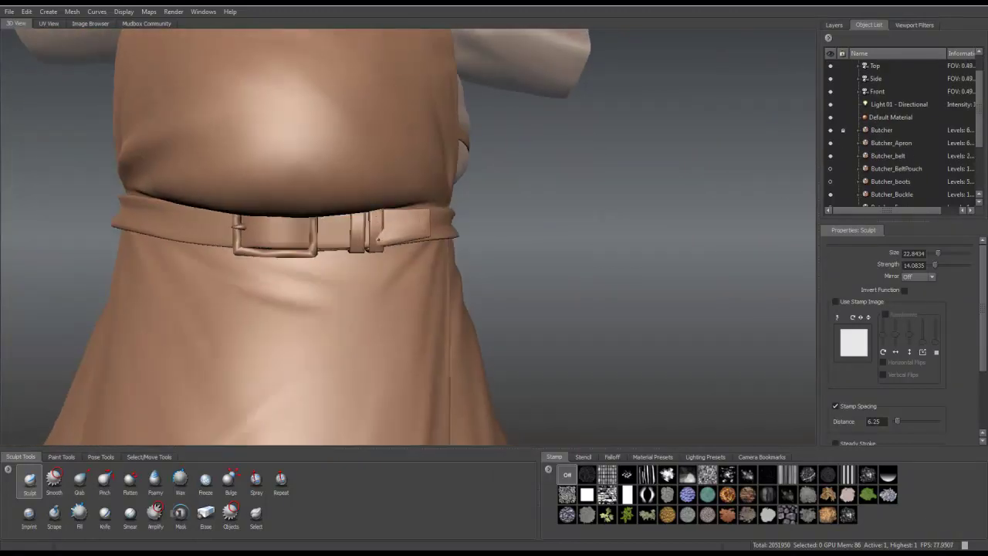
# Step: Add subdivision levels to Butcher_belt and Butcher_Buckle, taking both meshes to level 2
pyautogui.hotkey('shift', 'd')
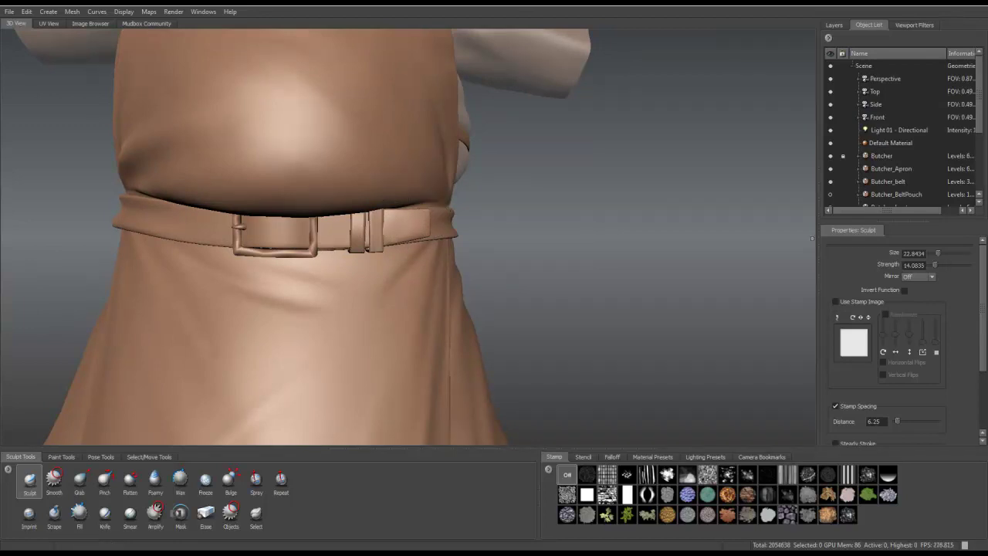
pyautogui.scroll(-1, 896, 154)
pyautogui.click(892, 194)
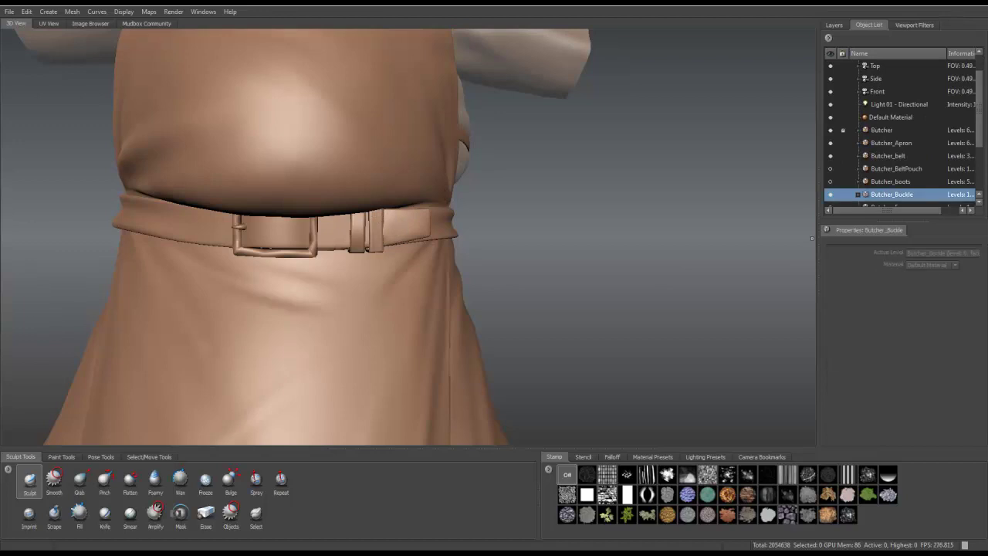
pyautogui.hotkey('shift', 'd')
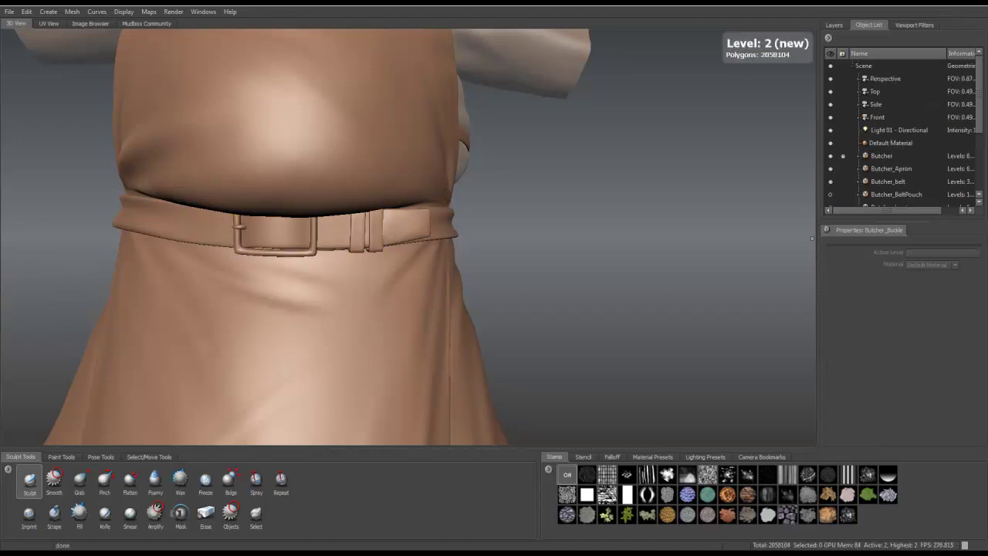
# Step: Unlock all meshes and lock only Butcher_Buckle against sculpting
pyautogui.click(27, 11)
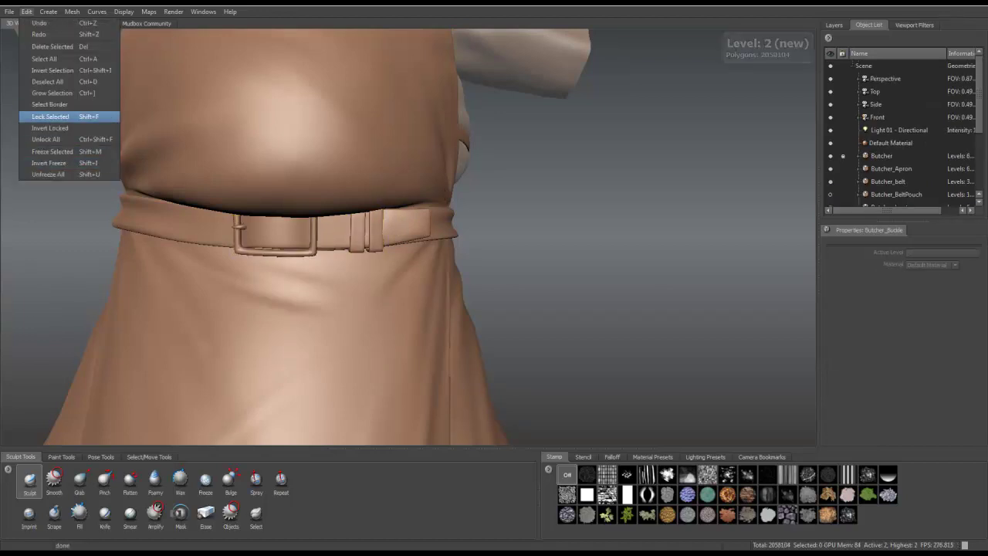
pyautogui.click(54, 114)
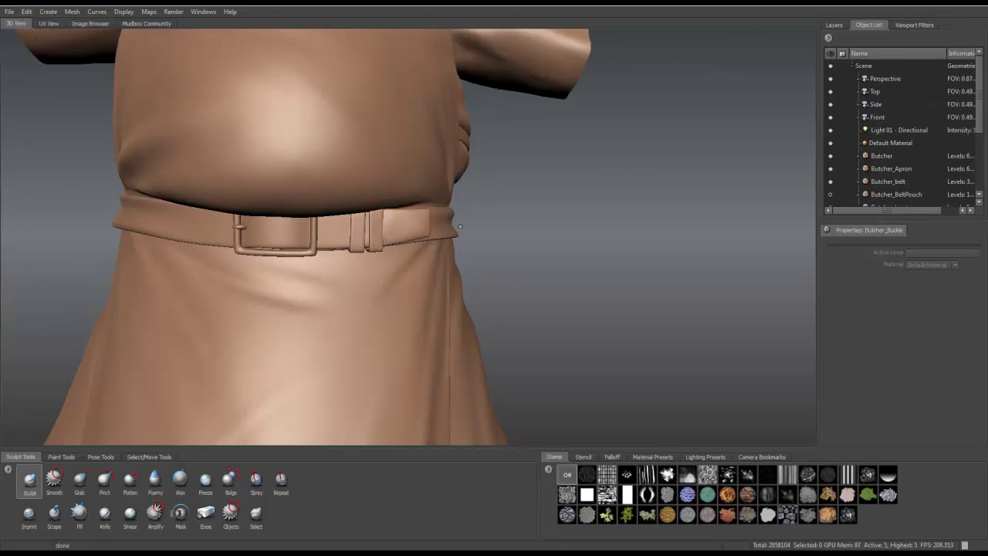
pyautogui.click(888, 182)
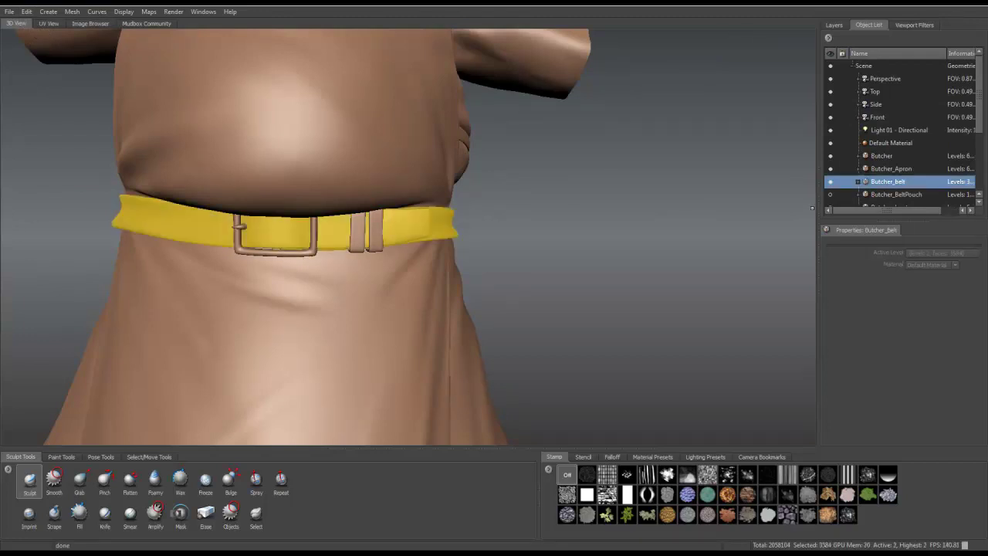
pyautogui.scroll(-1, 900, 132)
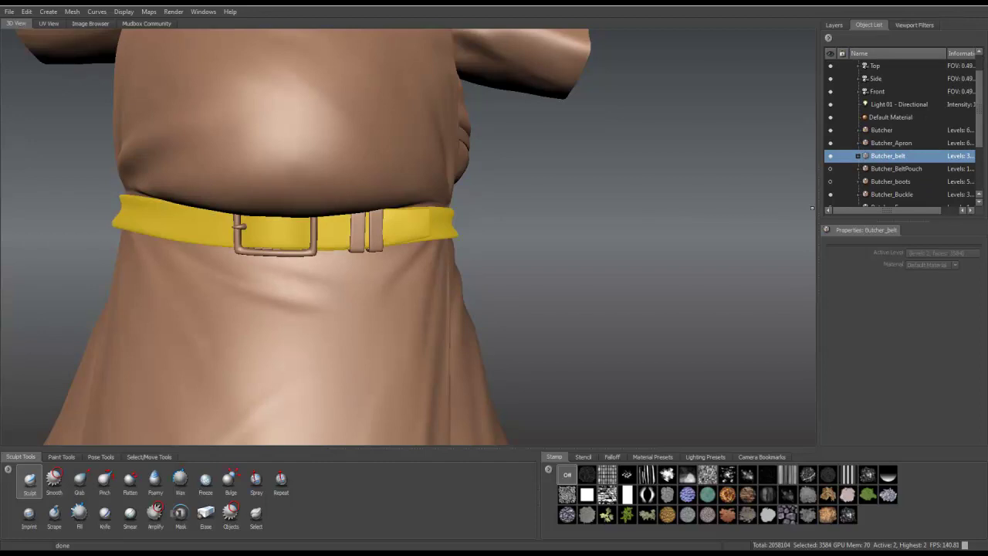
pyautogui.click(892, 194)
pyautogui.rightClick(20, 28)
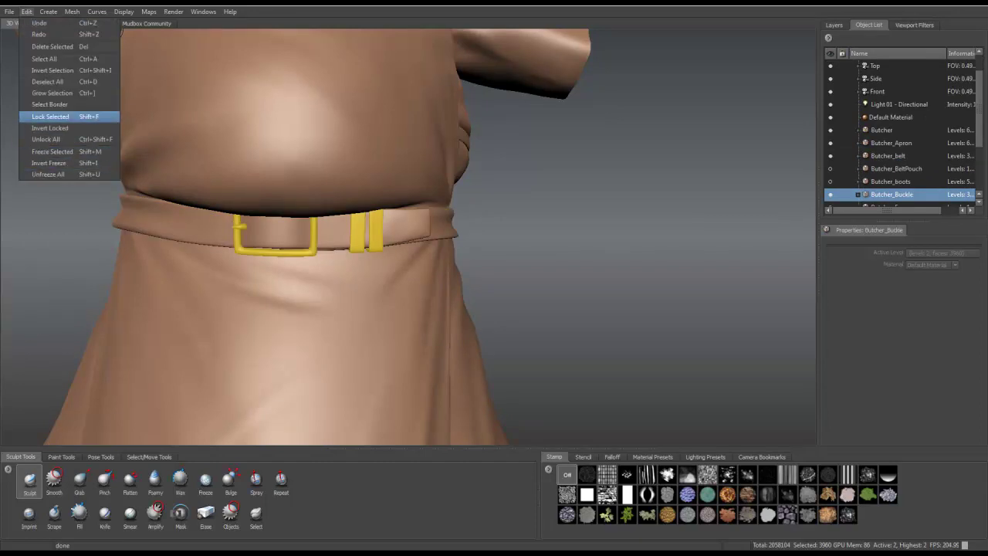
pyautogui.click(91, 95)
# Step: Review the subdivision levels of Butcher_belt and add a level 3 to the mesh
pyautogui.click(888, 182)
pyautogui.scroll(3, 378, 227)
pyautogui.press('Escape')
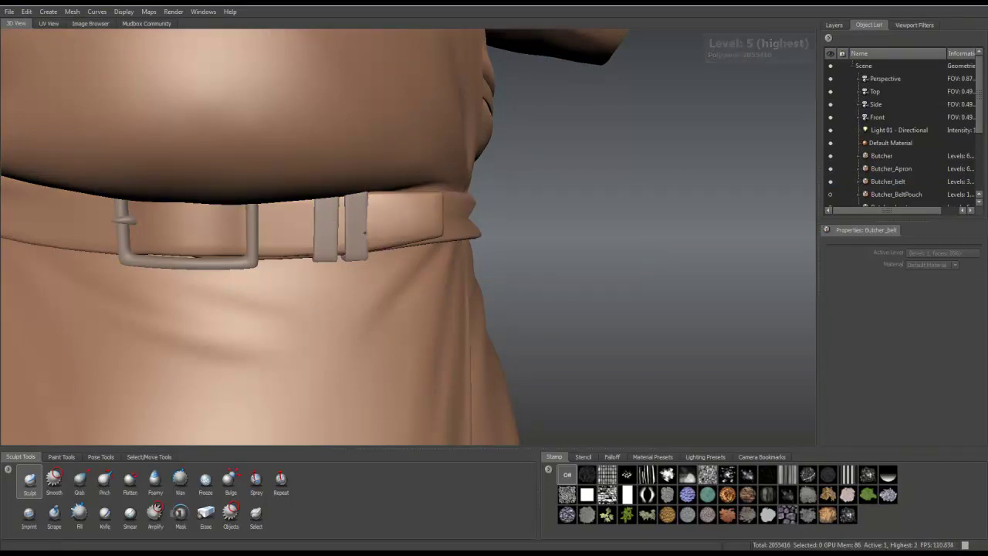
pyautogui.press('pageup')
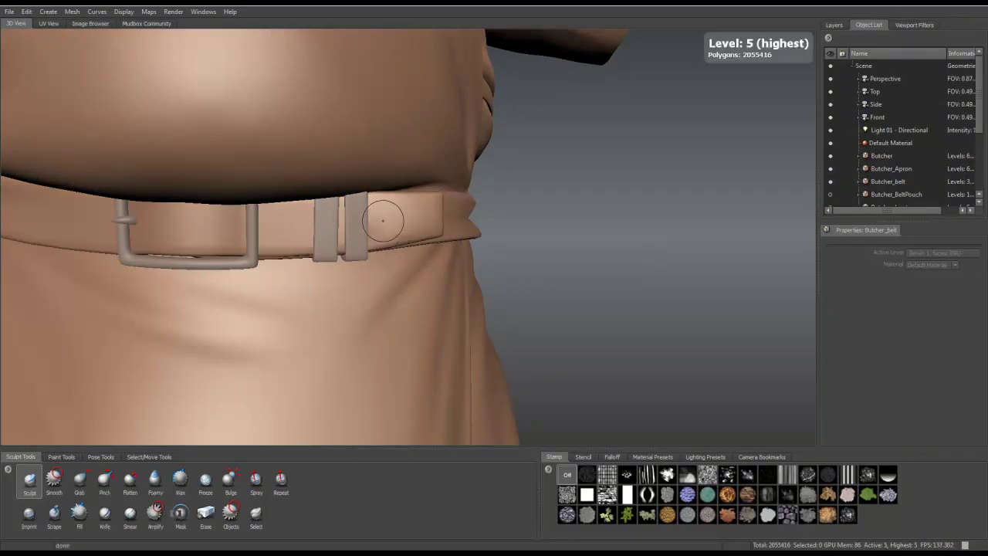
pyautogui.press('shift')
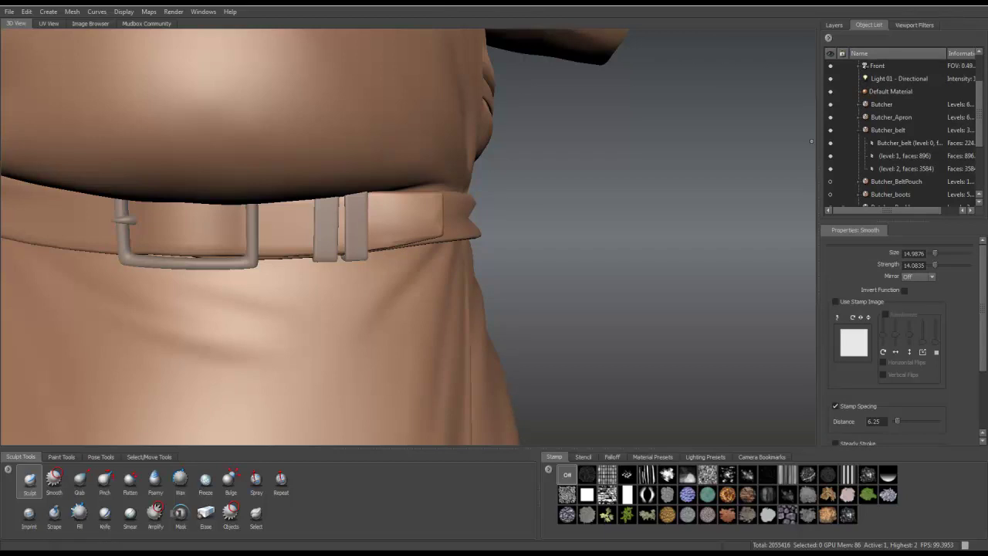
pyautogui.press('pageup')
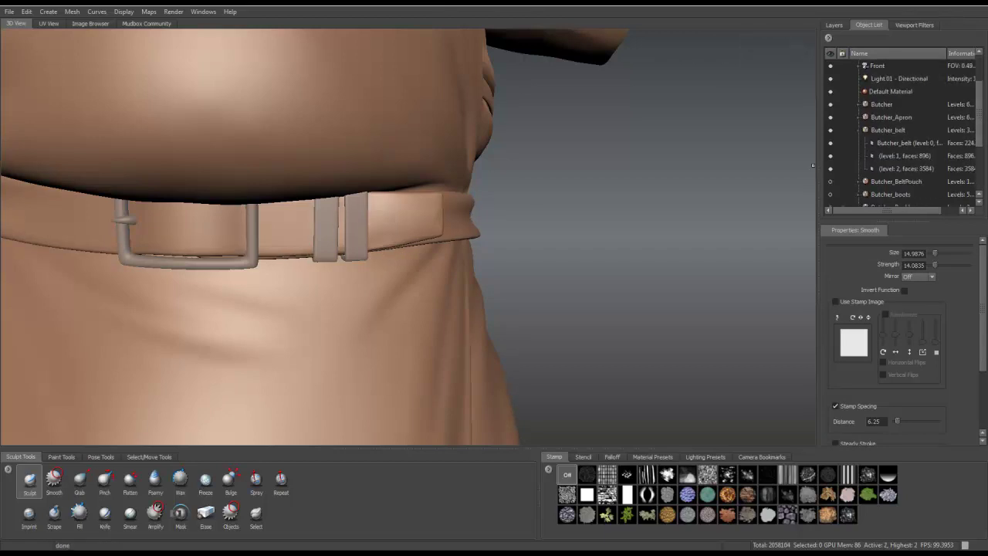
pyautogui.click(907, 143)
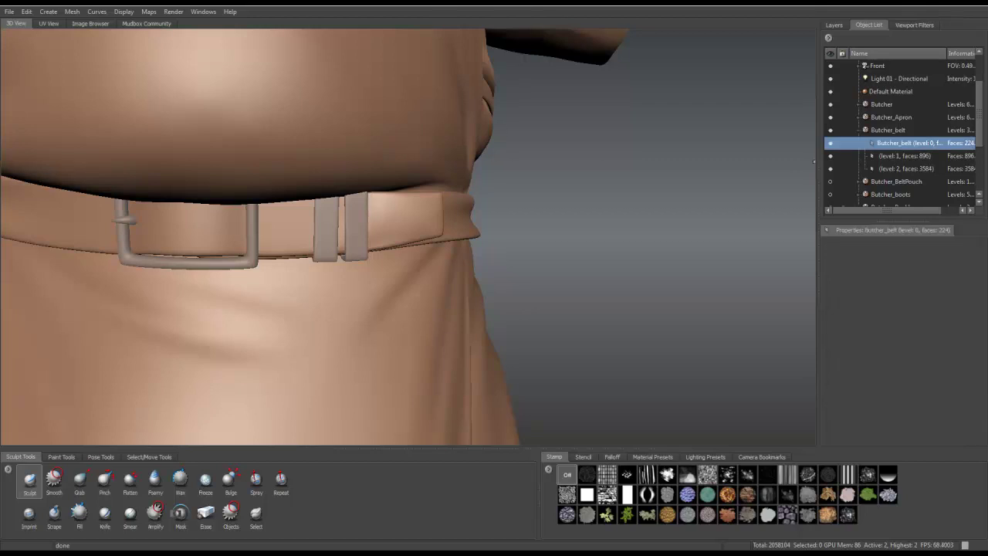
pyautogui.press('Up')
pyautogui.hotkey('shift', 'd')
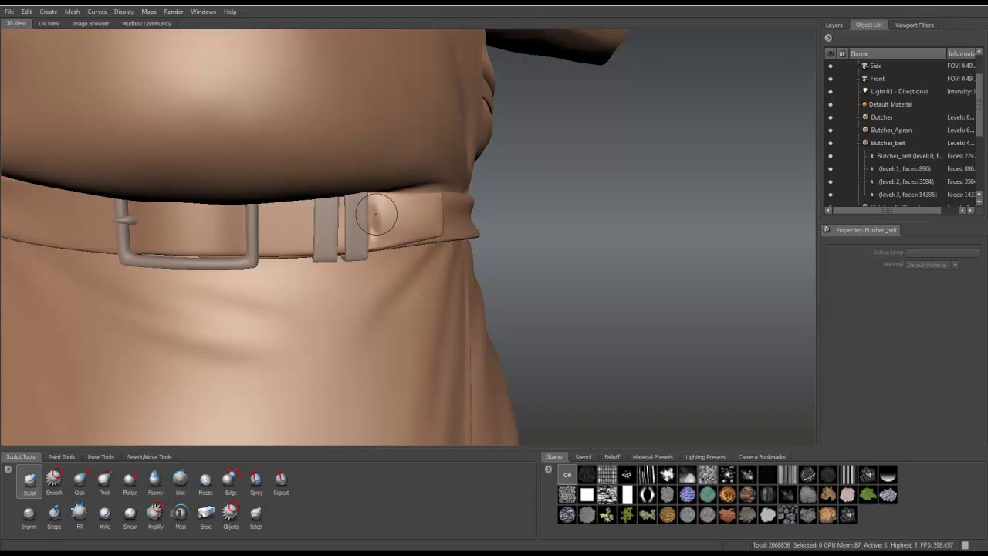
# Step: Subdivide Butcher_Apron to level 6 and Butcher_belt to level 4
pyautogui.hotkey('shift', 'd')
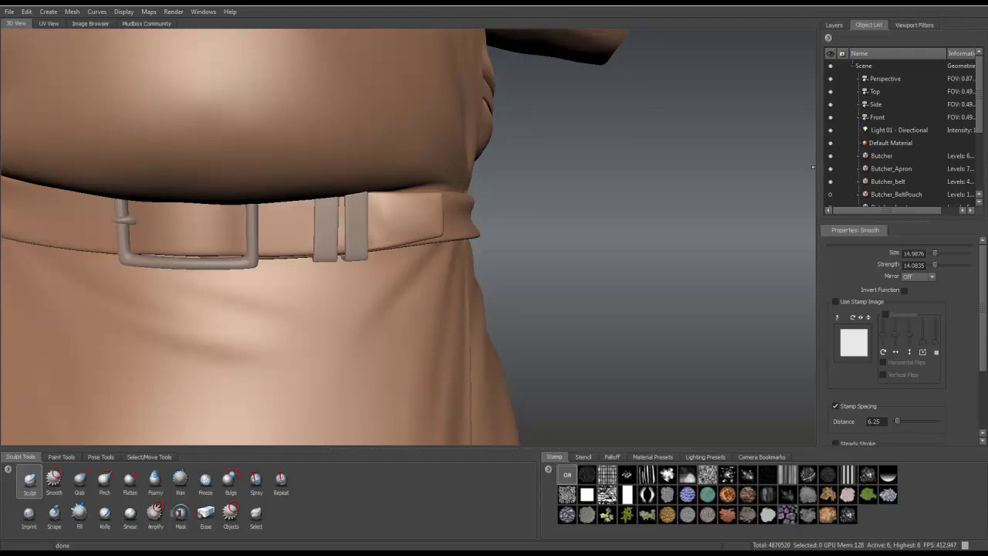
pyautogui.click(888, 181)
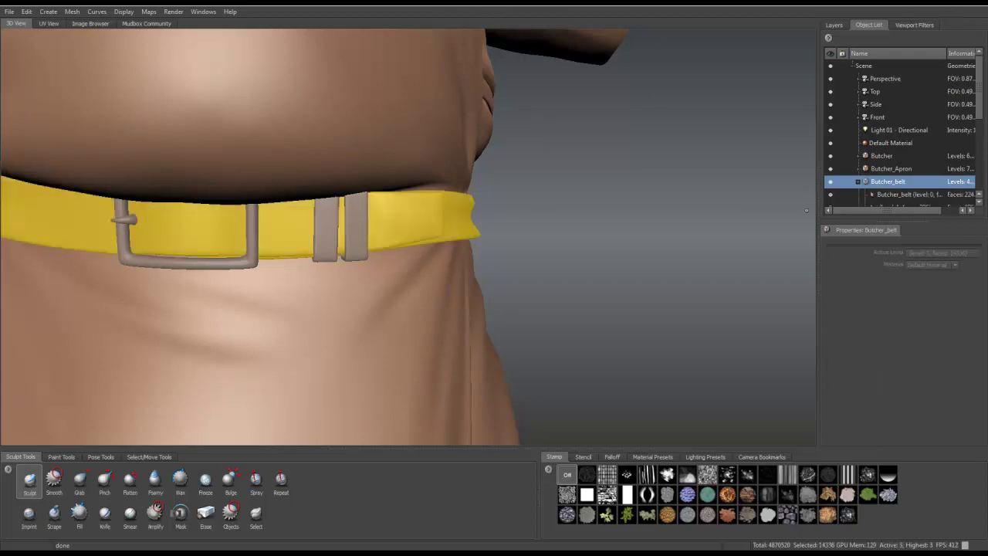
pyautogui.hotkey('shift', 'd')
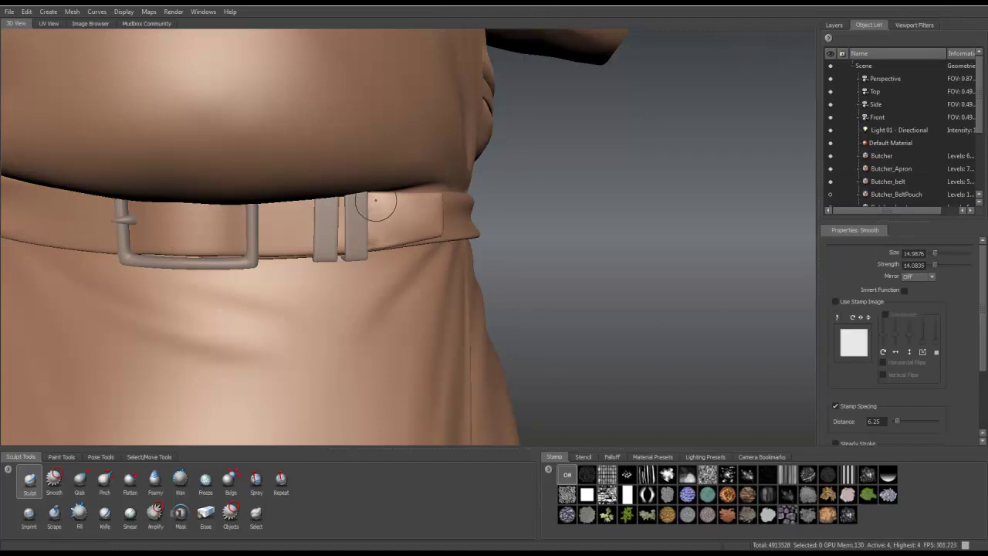
# Step: Sculpt raised leather detail on the belt's tip and around the buckle prong
pyautogui.moveTo(423, 215)
pyautogui.mouseDown()
pyautogui.moveTo(413, 218)
pyautogui.moveTo(436, 220)
pyautogui.mouseUp()
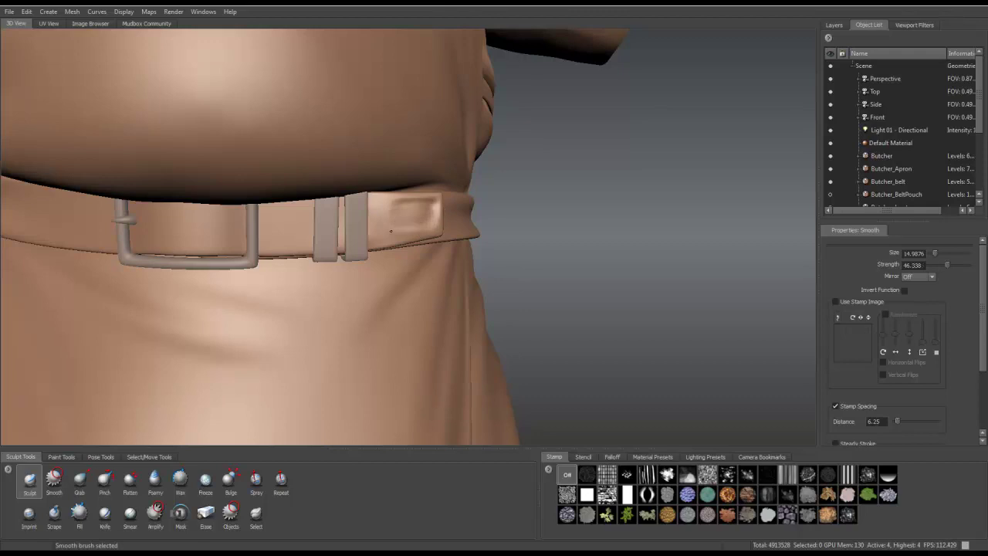
pyautogui.keyDown('alt'); pyautogui.moveTo(381, 253); pyautogui.dragTo(337, 122); pyautogui.keyUp('alt')
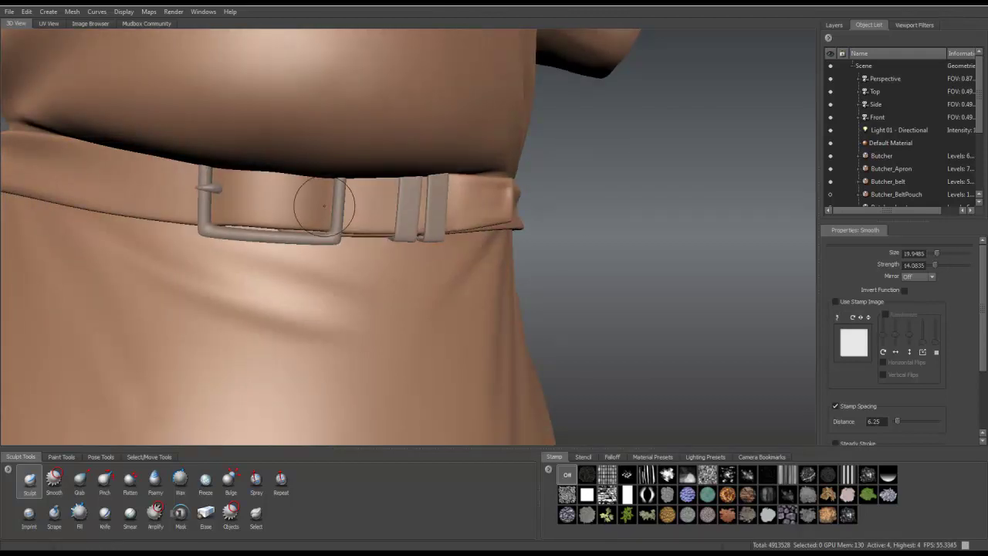
pyautogui.moveTo(232, 193)
pyautogui.mouseDown()
pyautogui.moveTo(221, 185)
pyautogui.moveTo(216, 194)
pyautogui.mouseUp()
# Step: Bulge and smooth the belt beside the buckle and along its front section with a brush of about size 14
pyautogui.click(230, 480)
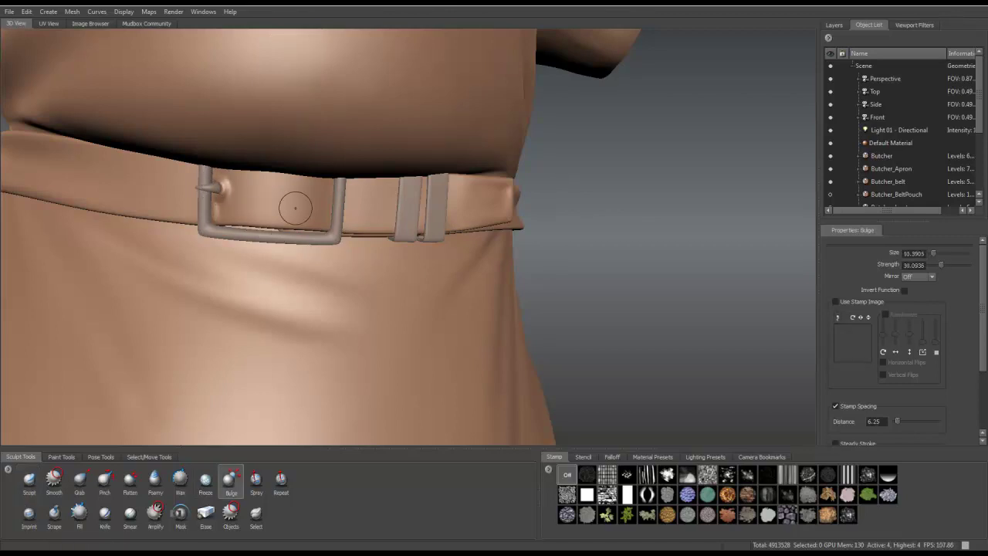
pyautogui.press('shift')
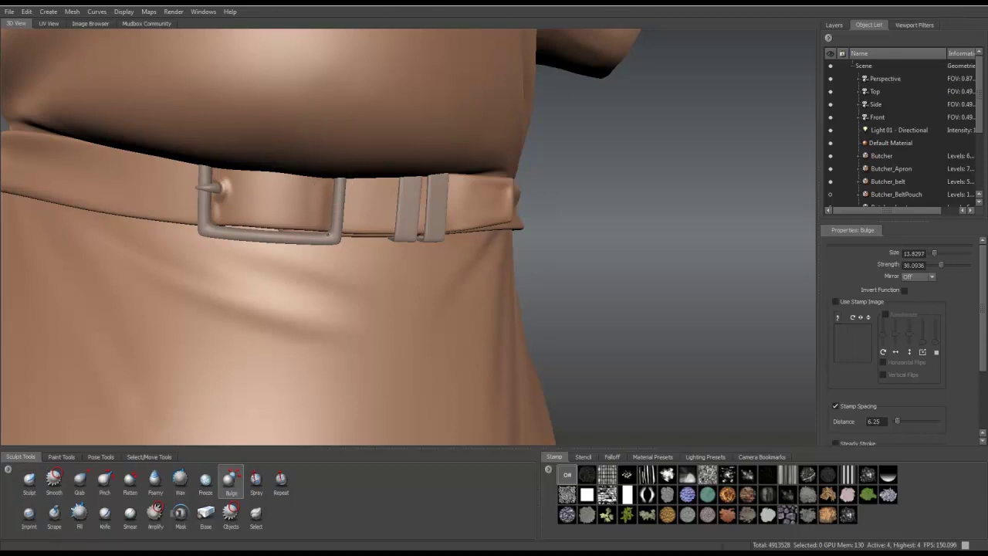
pyautogui.keyDown('shift'); pyautogui.moveTo(375, 230); pyautogui.dragTo(355, 184); pyautogui.keyUp('shift')
pyautogui.keyDown('alt'); pyautogui.moveTo(231, 183); pyautogui.dragTo(250, 166); pyautogui.keyUp('alt')
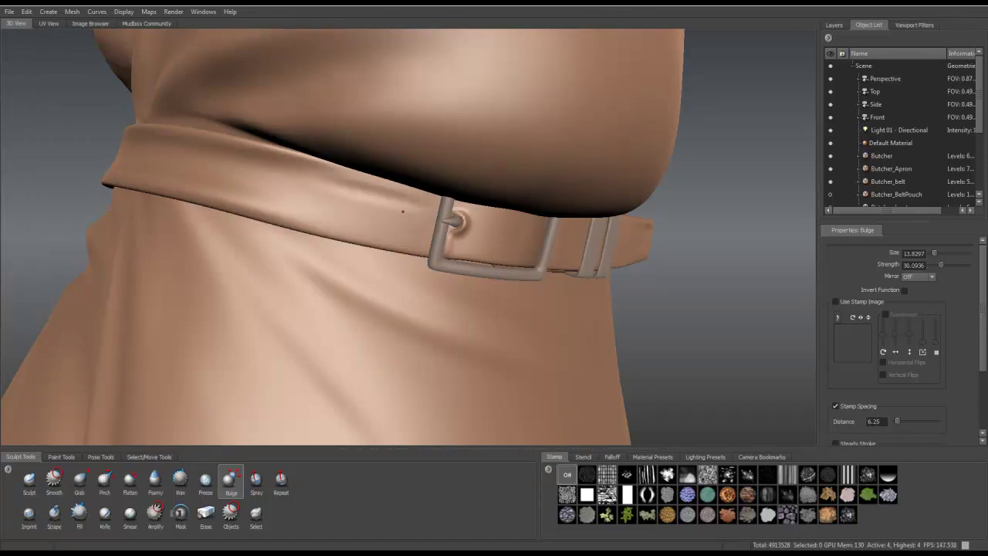
pyautogui.press('shift')
pyautogui.moveTo(294, 215)
pyautogui.keyDown('shift'); pyautogui.mouseDown()
pyautogui.moveTo(319, 173)
pyautogui.moveTo(347, 186)
pyautogui.moveTo(263, 159)
pyautogui.moveTo(367, 191)
pyautogui.mouseUp(); pyautogui.keyUp('shift')
pyautogui.press('shift')
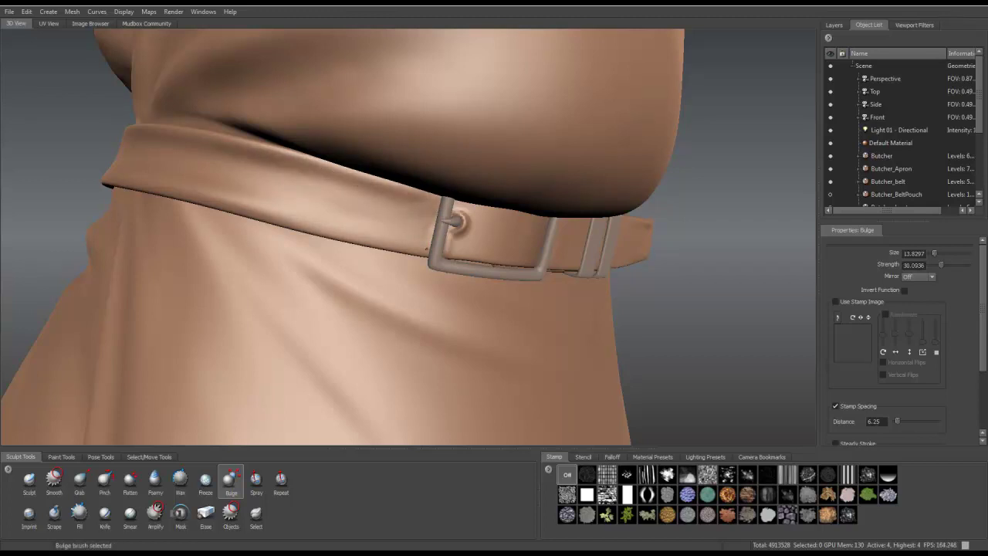
# Step: Bulge and smooth the belt inside the buckle frame and along the hip with a brush of about size 20
pyautogui.keyDown('alt'); pyautogui.moveTo(427, 222); pyautogui.dragTo(317, 275); pyautogui.keyUp('alt')
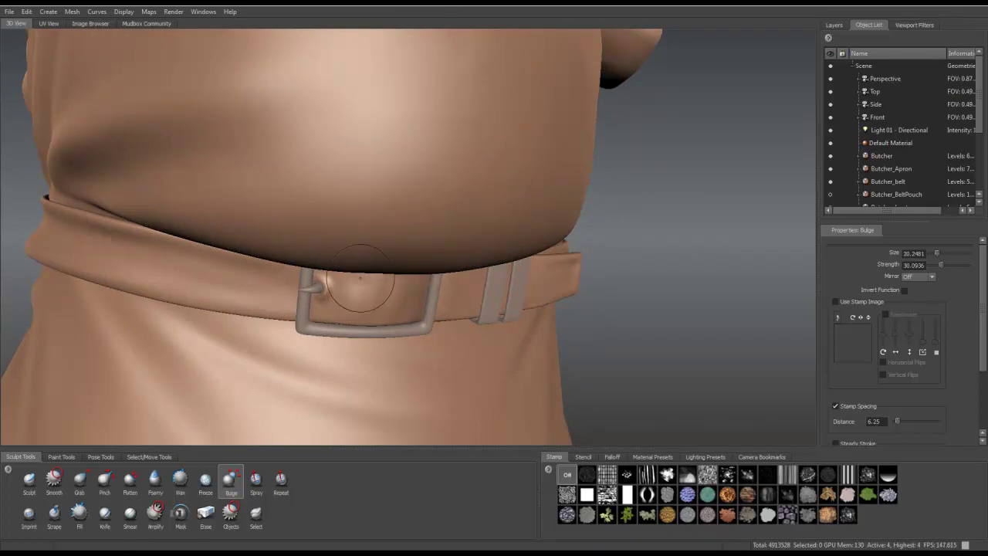
pyautogui.press('shift')
pyautogui.press('shift')
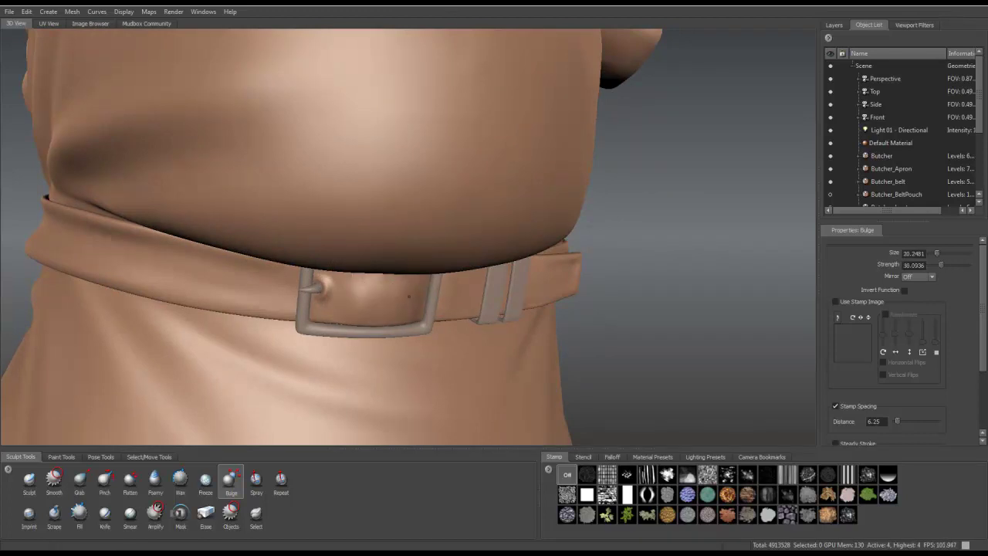
pyautogui.keyDown('alt'); pyautogui.moveTo(2, 219); pyautogui.dragTo(507, 327); pyautogui.keyUp('alt')
pyautogui.press('shift')
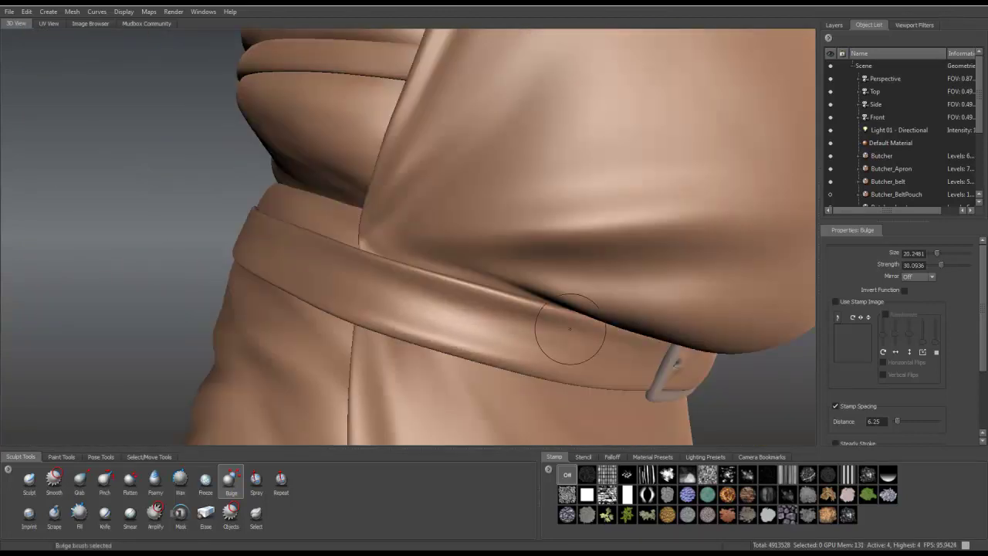
pyautogui.keyDown('alt'); pyautogui.moveTo(401, 297); pyautogui.dragTo(647, 360); pyautogui.keyUp('alt')
# Step: Sculpt a subtle tension fold at the apron's upper strap corner with a Sculpt brush of about size 20 and strength 14
pyautogui.moveTo(726, 319)
pyautogui.keyDown('alt'); pyautogui.mouseDown()
pyautogui.moveTo(486, 298)
pyautogui.moveTo(741, 240)
pyautogui.moveTo(599, 290)
pyautogui.moveTo(479, 305)
pyautogui.moveTo(583, 326)
pyautogui.moveTo(645, 272)
pyautogui.mouseUp(); pyautogui.keyUp('alt')
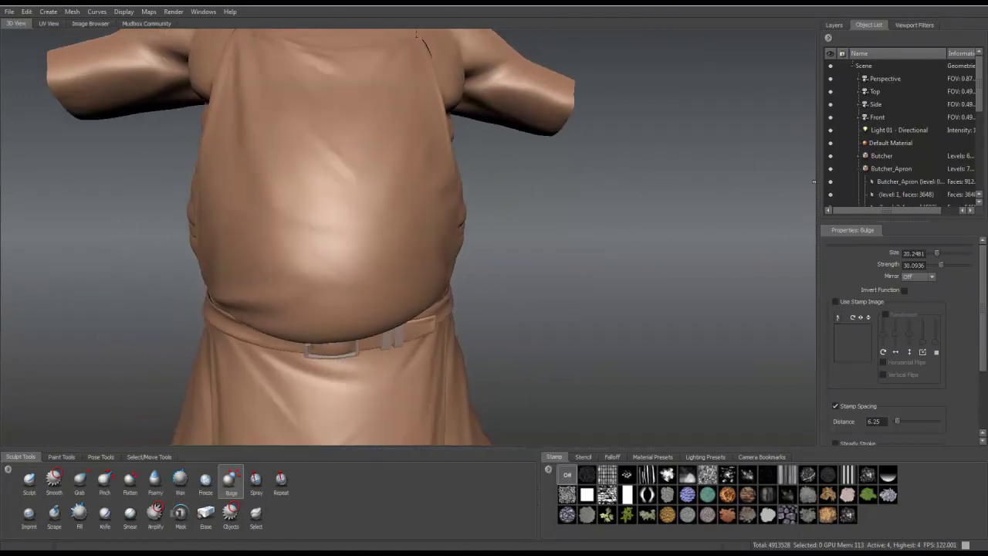
pyautogui.scroll(-2, 900, 131)
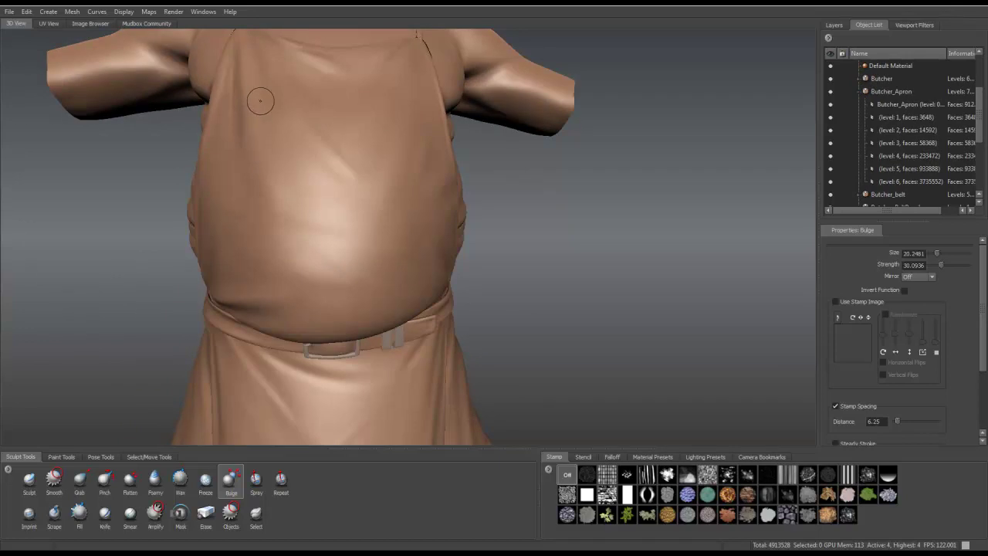
pyautogui.keyDown('alt'); pyautogui.moveTo(254, 110); pyautogui.dragTo(304, 221); pyautogui.keyUp('alt')
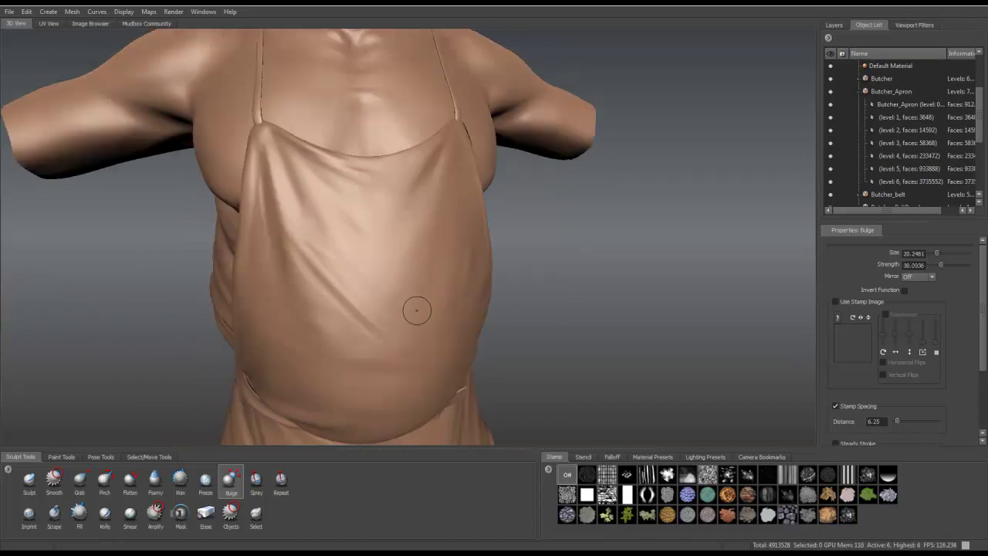
pyautogui.moveTo(263, 132)
pyautogui.mouseDown()
pyautogui.moveTo(287, 184)
pyautogui.moveTo(264, 131)
pyautogui.mouseUp()
pyautogui.click(30, 480)
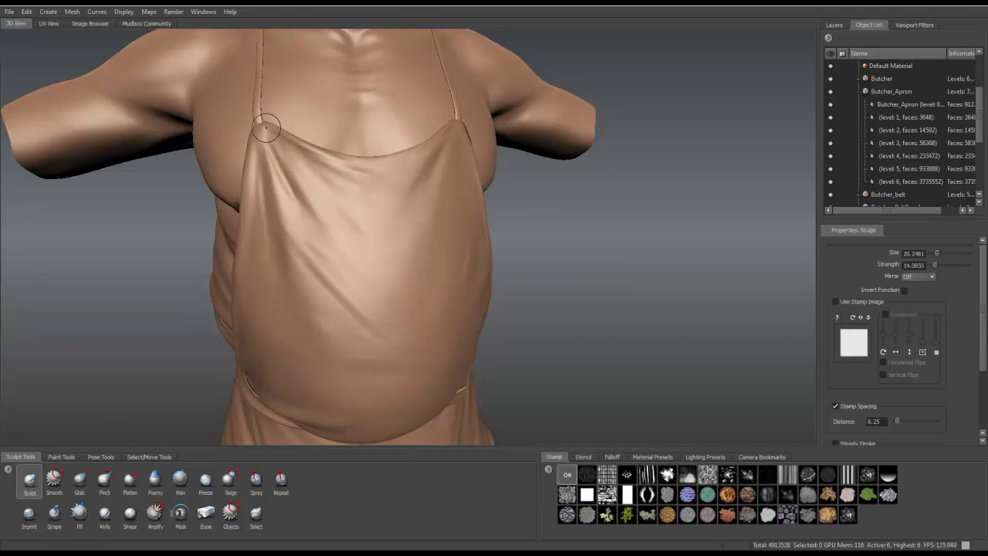
pyautogui.click(267, 135)
# Step: Sculpt and smooth radiating folds on the apron's lower side corner above the belt, with a brush up to about size 27
pyautogui.moveTo(331, 212)
pyautogui.keyDown('alt'); pyautogui.mouseDown()
pyautogui.moveTo(363, 231)
pyautogui.moveTo(557, 282)
pyautogui.mouseUp(); pyautogui.keyUp('alt')
pyautogui.press('shift')
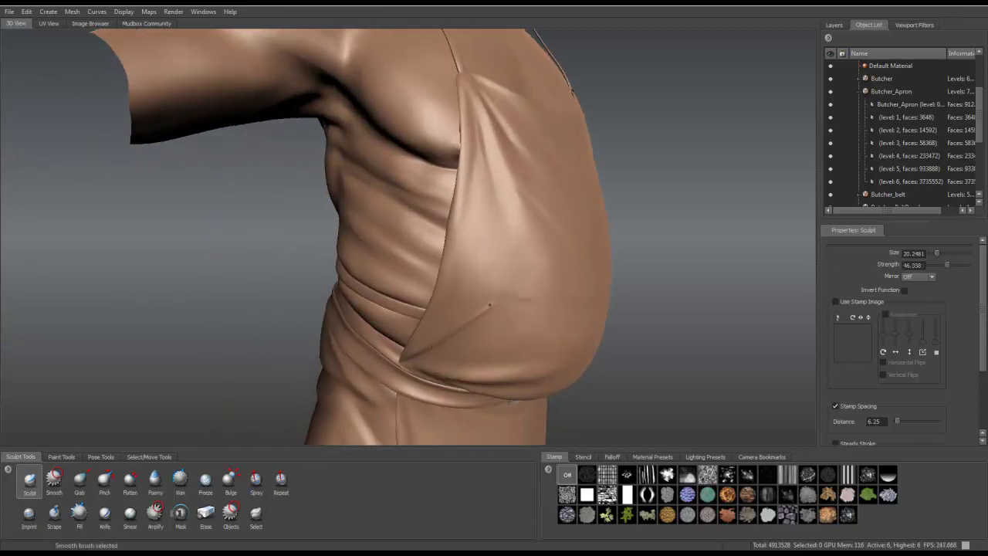
pyautogui.press('shift')
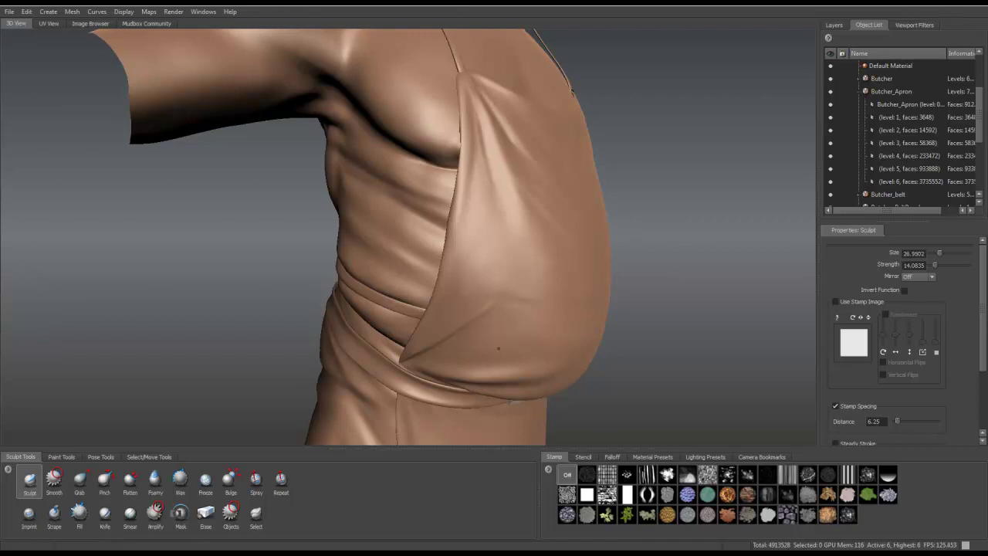
pyautogui.press('shift')
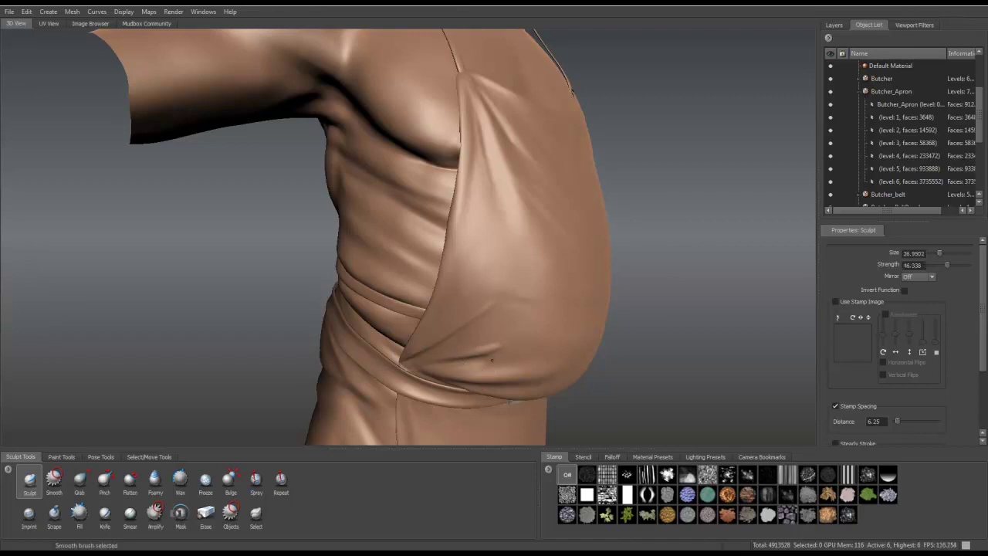
pyautogui.moveTo(478, 350); pyautogui.dragTo(486, 343)
pyautogui.press('shift')
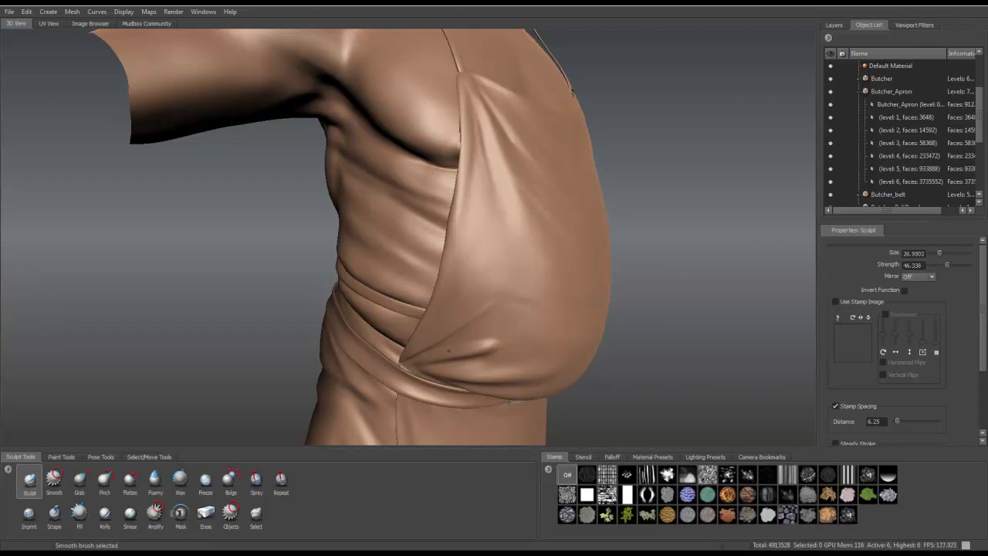
pyautogui.moveTo(433, 359); pyautogui.dragTo(406, 374)
pyautogui.press('shift')
pyautogui.moveTo(371, 301)
pyautogui.keyDown('alt'); pyautogui.mouseDown()
pyautogui.moveTo(464, 301)
pyautogui.moveTo(313, 301)
pyautogui.mouseUp(); pyautogui.keyUp('alt')
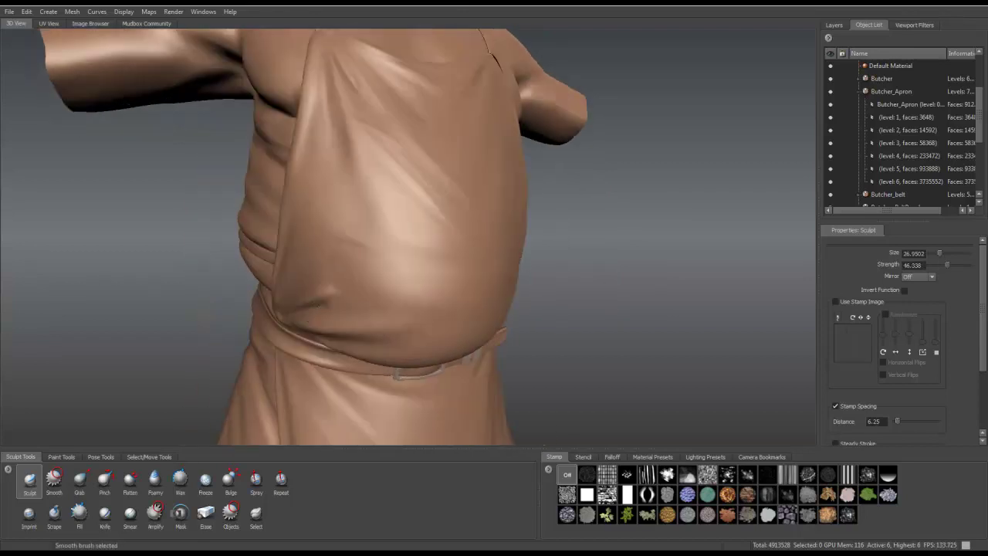
# Step: Sculpt and smooth diagonal folds on the apron's opposite lower corner beyond the belt tip, with a brush of about size 27 to 39
pyautogui.press('shift')
pyautogui.keyDown('alt'); pyautogui.moveTo(320, 249); pyautogui.dragTo(349, 239); pyautogui.keyUp('alt')
pyautogui.moveTo(283, 221); pyautogui.dragTo(263, 213)
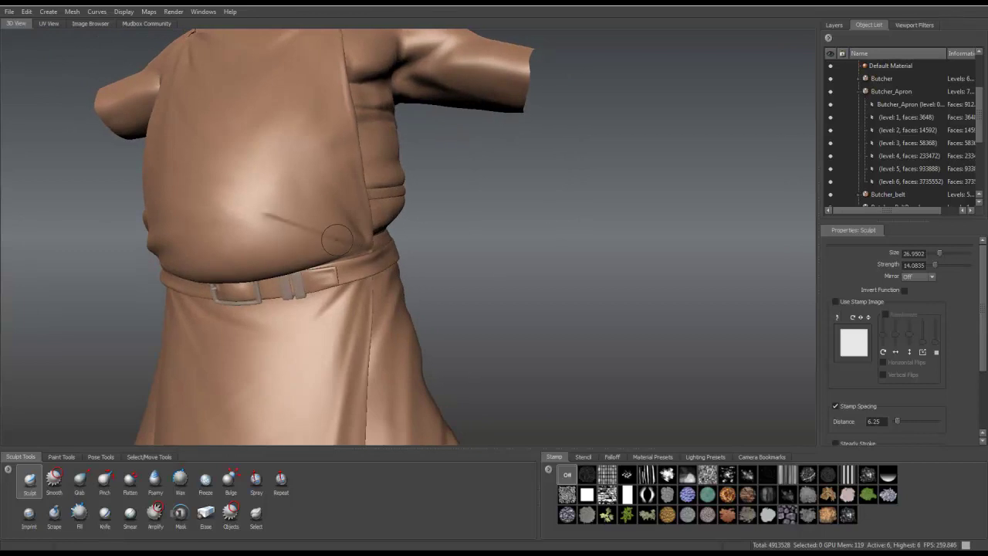
pyautogui.press('shift')
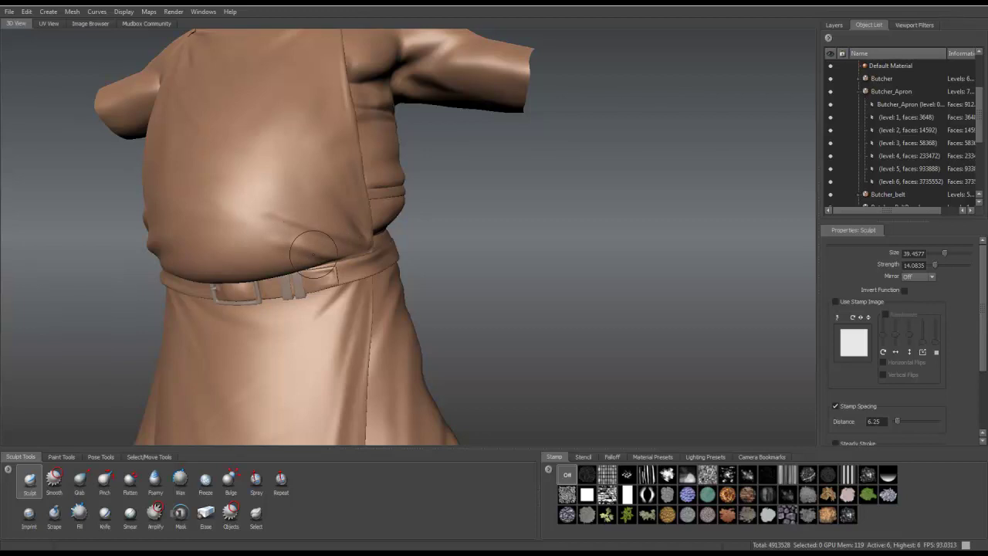
pyautogui.press('shift')
pyautogui.press('shift')
# Step: Sculpt and smooth creases along the underside of the apron's belly above the buckle, with a brush of about size 39
pyautogui.keyDown('alt'); pyautogui.moveTo(291, 255); pyautogui.dragTo(312, 297); pyautogui.keyUp('alt')
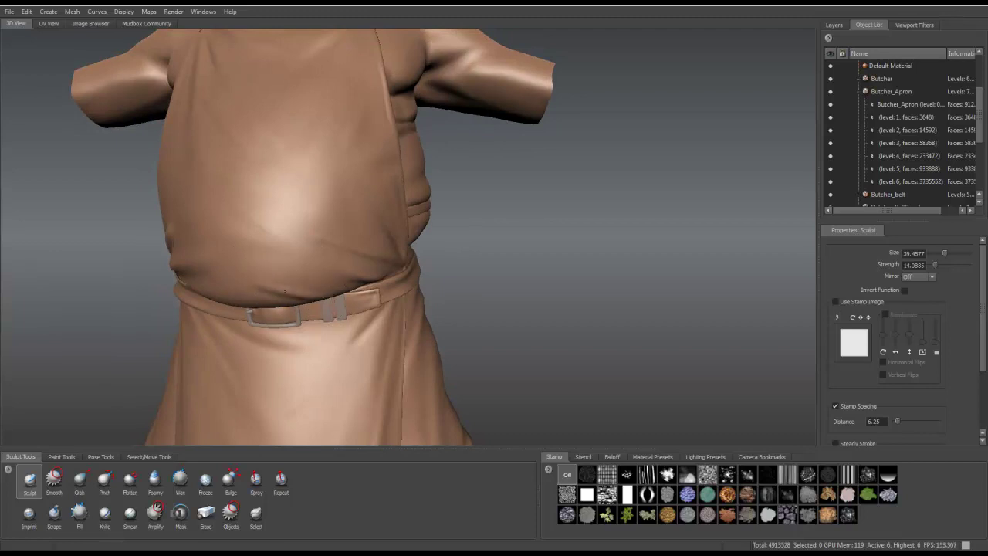
pyautogui.press('shift')
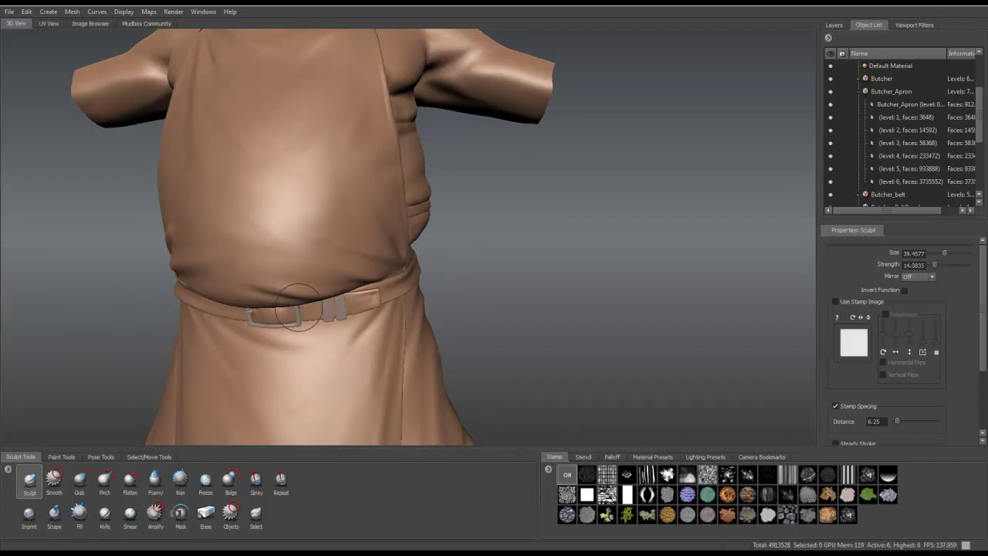
pyautogui.press('shift')
# Step: Sculpt and smooth hanging folds in the apron skirt below the belt near the hip, with a brush of about size 23
pyautogui.moveTo(324, 309)
pyautogui.keyDown('alt'); pyautogui.mouseDown()
pyautogui.moveTo(370, 317)
pyautogui.moveTo(363, 363)
pyautogui.moveTo(358, 341)
pyautogui.mouseUp(); pyautogui.keyUp('alt')
pyautogui.press('shift')
pyautogui.press('shift')
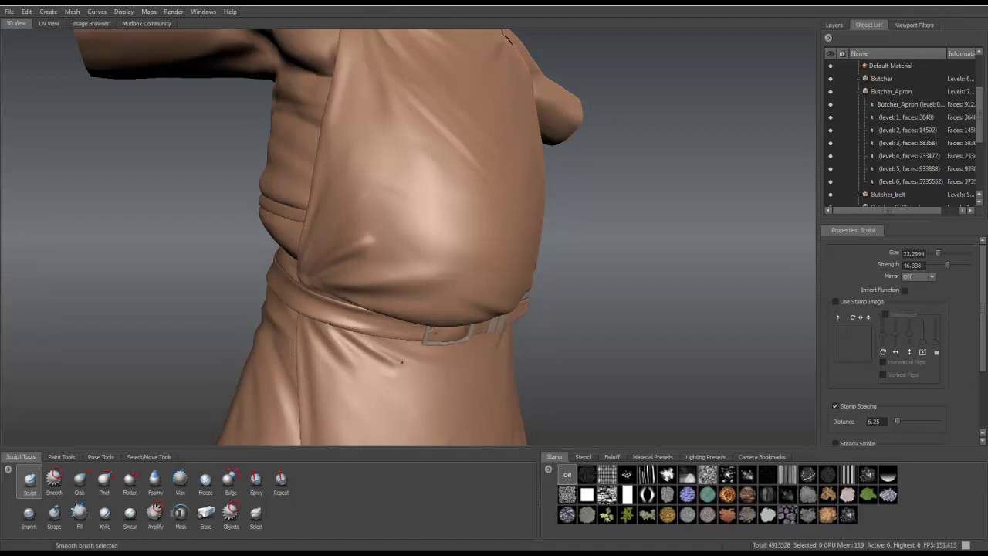
pyautogui.keyDown('shift'); pyautogui.moveTo(313, 318); pyautogui.dragTo(314, 363); pyautogui.keyUp('shift')
# Step: Sculpt and smooth folds in the apron skirt beneath the buckle and belt tip, with a brush of about size 31
pyautogui.keyDown('alt'); pyautogui.moveTo(325, 396); pyautogui.dragTo(243, 299); pyautogui.keyUp('alt')
pyautogui.press('shift')
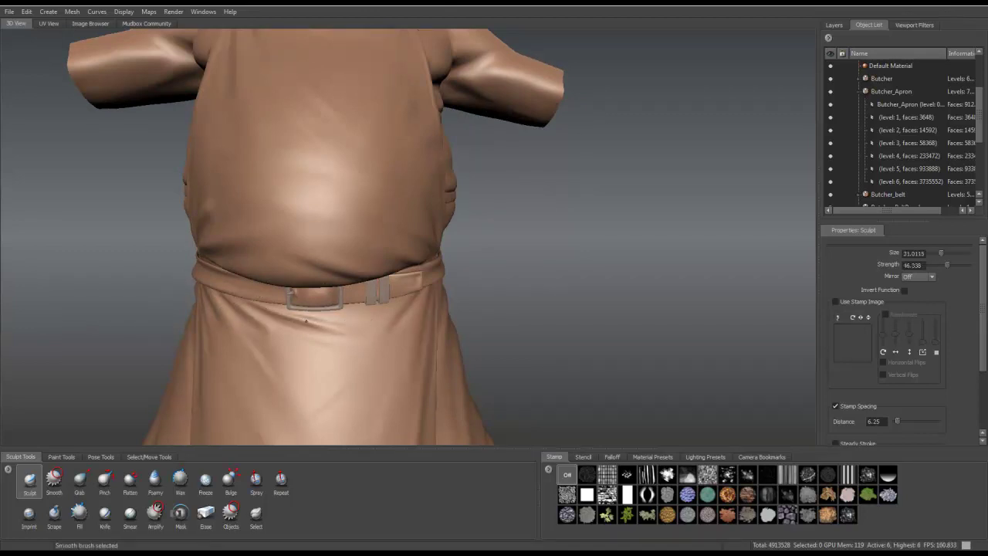
pyautogui.keyDown('alt'); pyautogui.moveTo(330, 346); pyautogui.dragTo(402, 309); pyautogui.keyUp('alt')
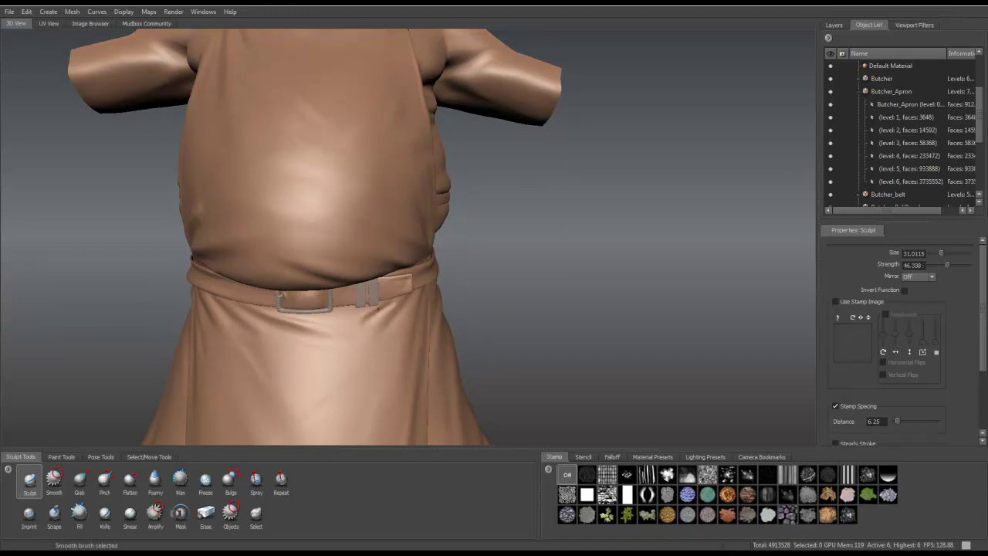
pyautogui.keyDown('alt'); pyautogui.moveTo(404, 323); pyautogui.dragTo(366, 298); pyautogui.keyUp('alt')
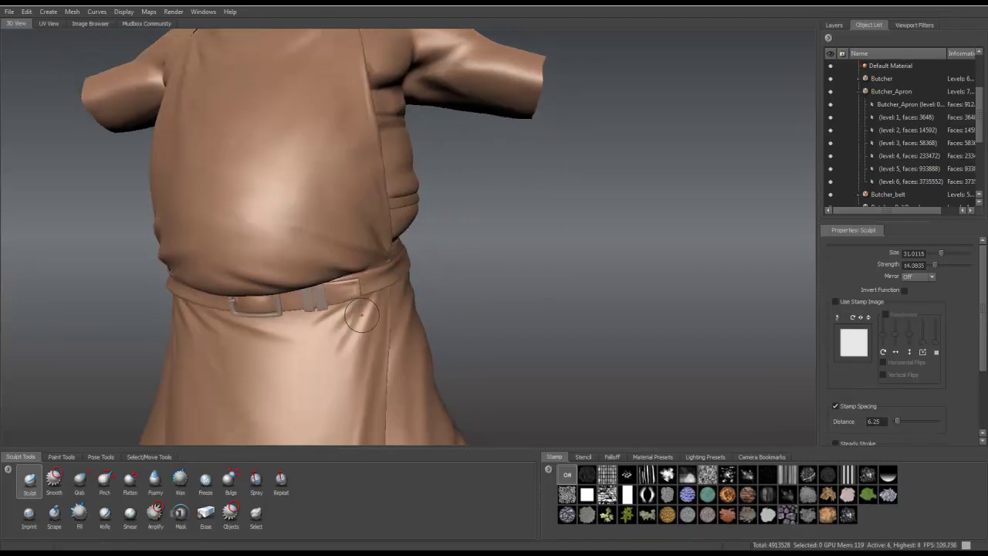
pyautogui.press('shift')
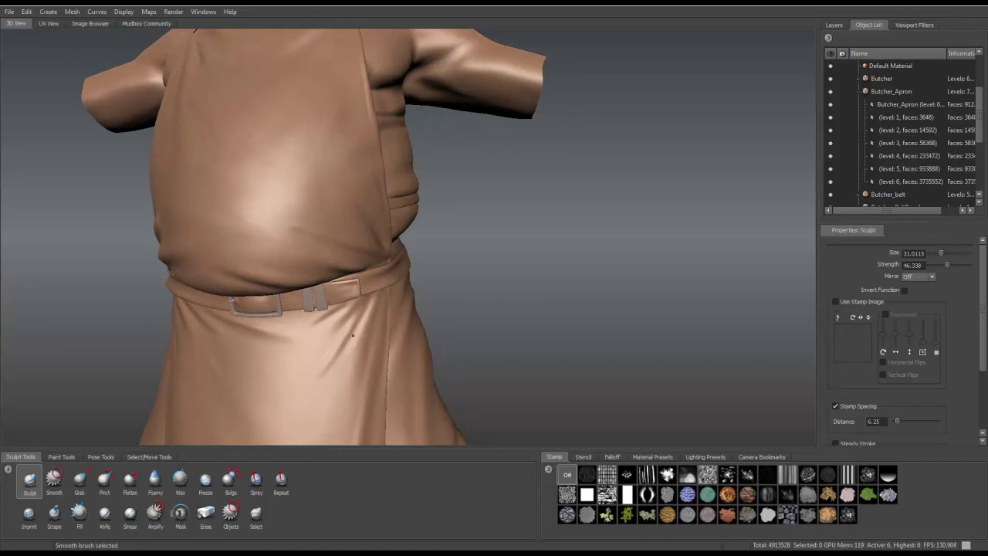
# Step: Bulge and smooth wrinkles on the back of the trousers around the belt with a Bulge brush of about size 20
pyautogui.keyDown('alt'); pyautogui.moveTo(372, 326); pyautogui.dragTo(317, 324, button='right'); pyautogui.keyUp('alt')
pyautogui.moveTo(316, 325)
pyautogui.keyDown('alt'); pyautogui.mouseDown()
pyautogui.moveTo(242, 321)
pyautogui.moveTo(355, 309)
pyautogui.mouseUp(); pyautogui.keyUp('alt')
pyautogui.keyDown('alt'); pyautogui.moveTo(356, 309); pyautogui.dragTo(385, 250, button='right'); pyautogui.keyUp('alt')
pyautogui.keyDown('alt'); pyautogui.moveTo(332, 267); pyautogui.dragTo(344, 263); pyautogui.keyUp('alt')
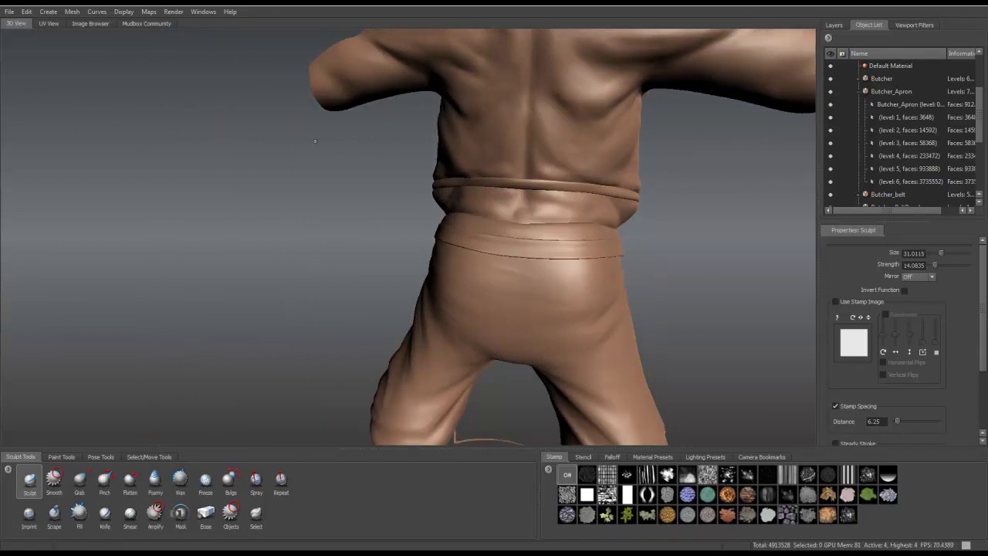
pyautogui.keyDown('alt'); pyautogui.moveTo(343, 262); pyautogui.dragTo(363, 247, button='right'); pyautogui.keyUp('alt')
pyautogui.click(231, 483)
pyautogui.moveTo(631, 233)
pyautogui.mouseDown()
pyautogui.moveTo(578, 195)
pyautogui.moveTo(665, 234)
pyautogui.mouseUp()
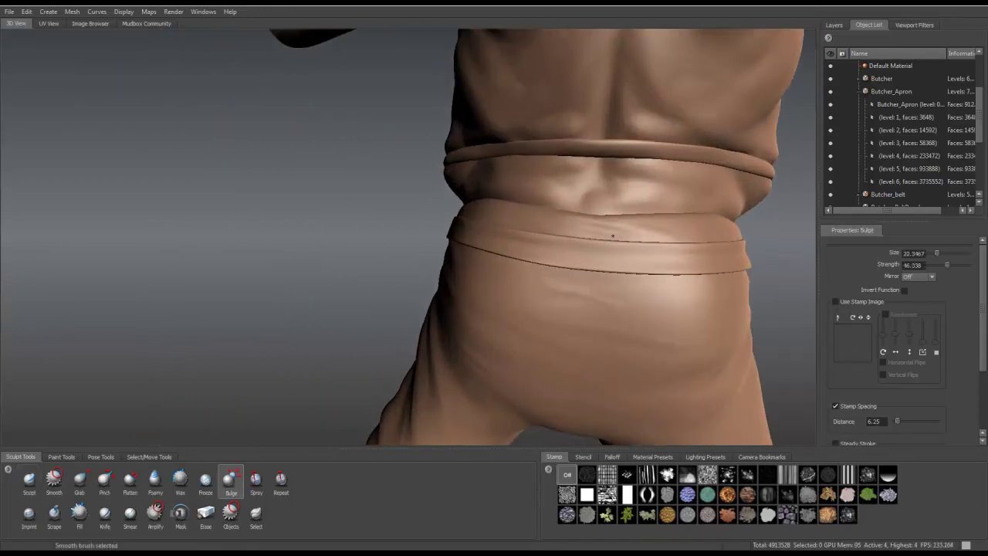
pyautogui.keyDown('alt'); pyautogui.moveTo(447, 188); pyautogui.dragTo(463, 188, button='right'); pyautogui.keyUp('alt')
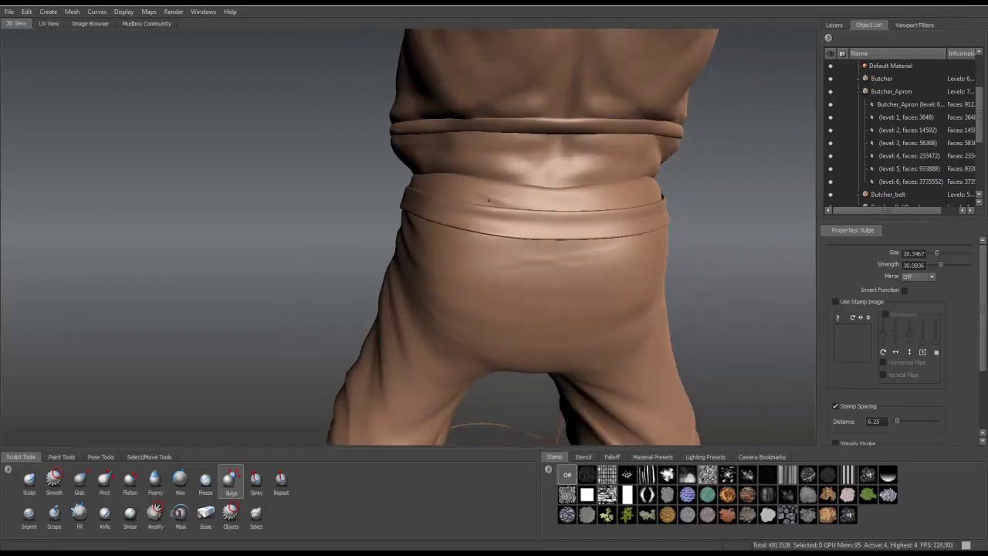
# Step: Freeze and lock the Butcher_belt mesh to protect it from sculpting
pyautogui.click(888, 194)
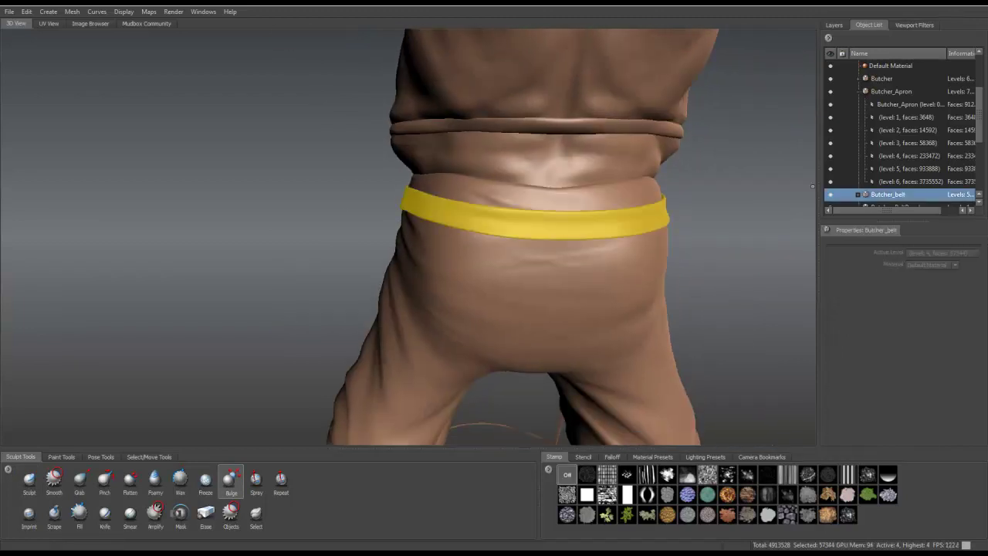
pyautogui.rightClick(59, 29)
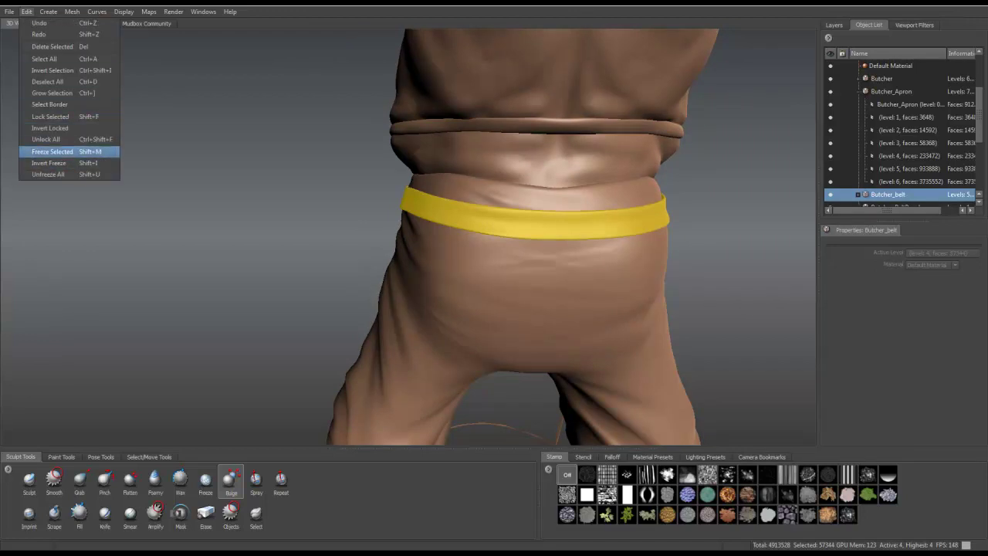
pyautogui.click(66, 150)
pyautogui.keyDown('alt'); pyautogui.moveTo(369, 189); pyautogui.dragTo(390, 190); pyautogui.keyUp('alt')
pyautogui.click(26, 12)
pyautogui.click(50, 117)
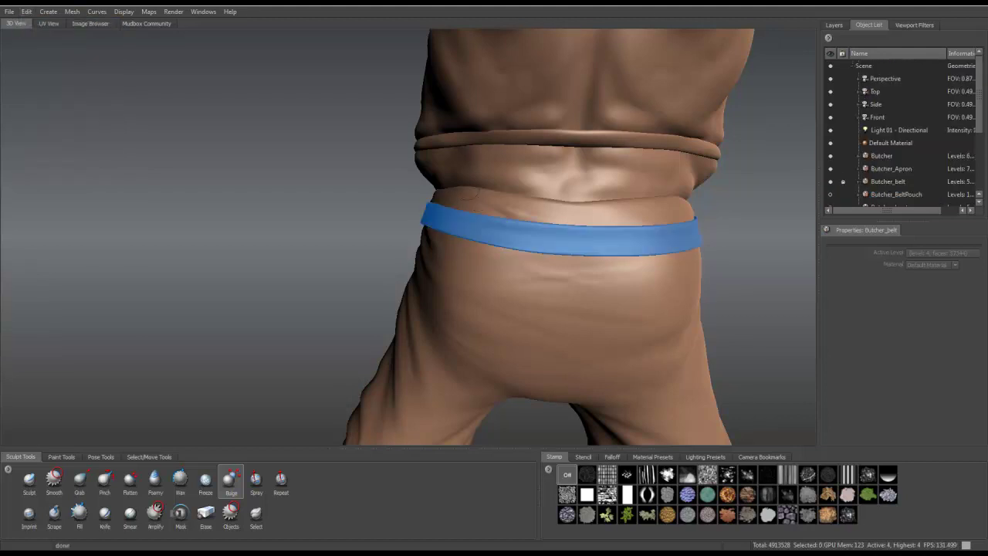
# Step: Bulge and smooth wrinkles along the trousers' rear waistband above the belt with a brush of about size 20
pyautogui.keyDown('alt'); pyautogui.moveTo(470, 205); pyautogui.dragTo(485, 190); pyautogui.keyUp('alt')
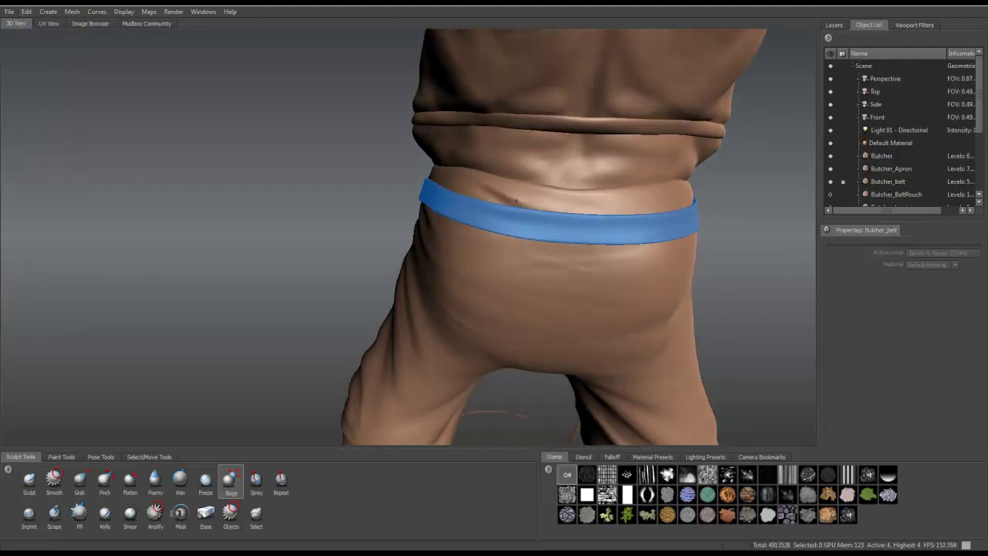
pyautogui.press('shift')
pyautogui.moveTo(576, 207); pyautogui.dragTo(554, 204)
pyautogui.keyDown('alt'); pyautogui.moveTo(364, 177); pyautogui.dragTo(403, 162); pyautogui.keyUp('alt')
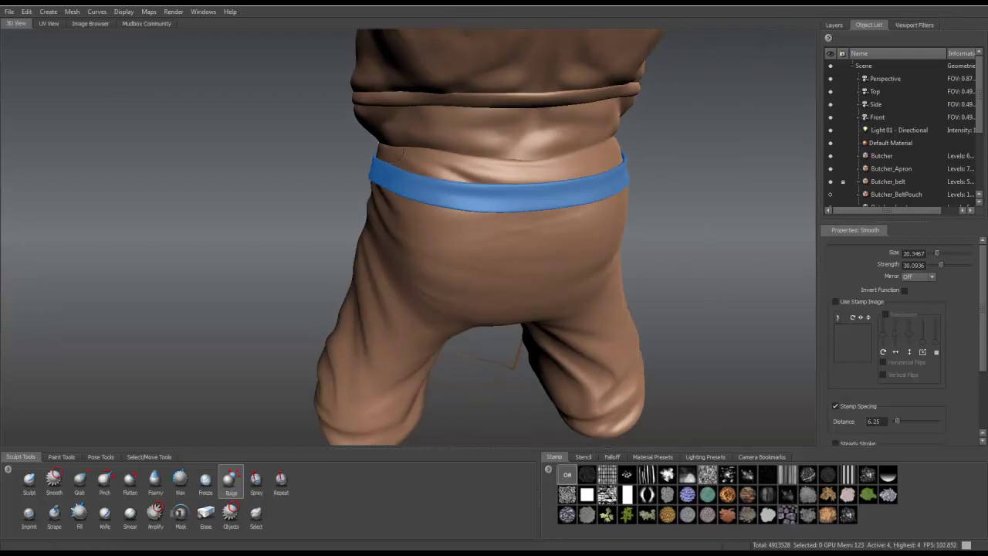
pyautogui.keyDown('alt'); pyautogui.moveTo(325, 146); pyautogui.dragTo(292, 144); pyautogui.keyUp('alt')
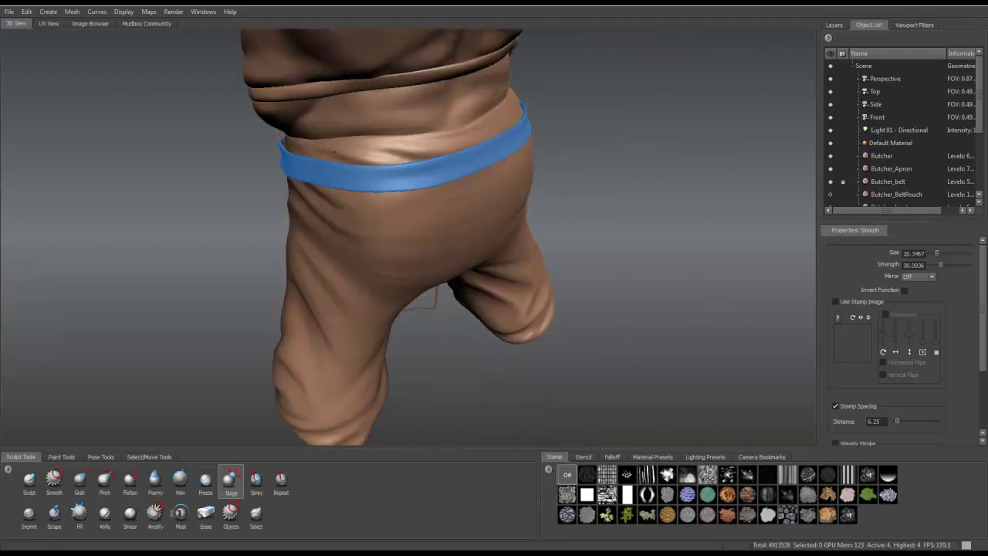
# Step: Refine and smooth the waistband wrinkles above the belt toward the hip with a brush of about size 13
pyautogui.moveTo(368, 173)
pyautogui.keyDown('alt'); pyautogui.mouseDown()
pyautogui.moveTo(571, 179)
pyautogui.moveTo(682, 267)
pyautogui.moveTo(760, 280)
pyautogui.mouseUp(); pyautogui.keyUp('alt')
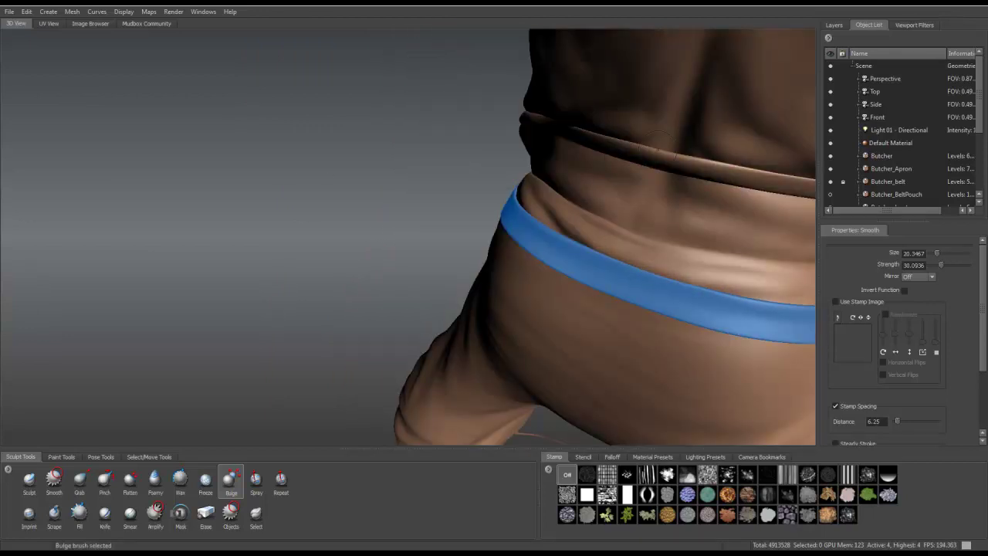
pyautogui.moveTo(681, 263)
pyautogui.keyDown('shift'); pyautogui.mouseDown()
pyautogui.moveTo(731, 281)
pyautogui.moveTo(676, 271)
pyautogui.moveTo(706, 282)
pyautogui.mouseUp(); pyautogui.keyUp('shift')
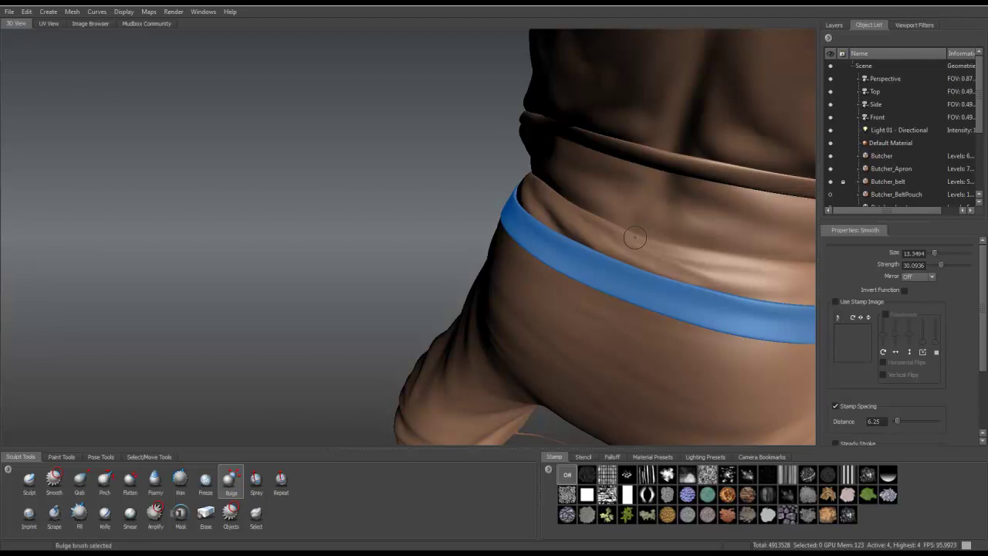
pyautogui.keyDown('alt'); pyautogui.moveTo(426, 41); pyautogui.dragTo(401, 202); pyautogui.keyUp('alt')
pyautogui.moveTo(353, 282)
pyautogui.keyDown('shift'); pyautogui.mouseDown()
pyautogui.moveTo(457, 317)
pyautogui.moveTo(334, 253)
pyautogui.mouseUp(); pyautogui.keyUp('shift')
# Step: Sculpt and smooth diagonal folds in the trousers below the belt at the hip and rear, with a Sculpt brush of about size 16 to 19
pyautogui.click(30, 481)
pyautogui.moveTo(384, 286)
pyautogui.mouseDown()
pyautogui.moveTo(332, 250)
pyautogui.moveTo(445, 313)
pyautogui.moveTo(364, 274)
pyautogui.moveTo(494, 315)
pyautogui.moveTo(370, 278)
pyautogui.moveTo(316, 236)
pyautogui.moveTo(388, 304)
pyautogui.moveTo(332, 271)
pyautogui.mouseUp()
pyautogui.moveTo(282, 240)
pyautogui.keyDown('alt'); pyautogui.mouseDown()
pyautogui.moveTo(407, 335)
pyautogui.moveTo(410, 324)
pyautogui.moveTo(502, 344)
pyautogui.mouseUp(); pyautogui.keyUp('alt')
pyautogui.moveTo(238, 285)
pyautogui.keyDown('alt'); pyautogui.mouseDown()
pyautogui.moveTo(500, 318)
pyautogui.moveTo(363, 298)
pyautogui.moveTo(397, 278)
pyautogui.mouseUp(); pyautogui.keyUp('alt')
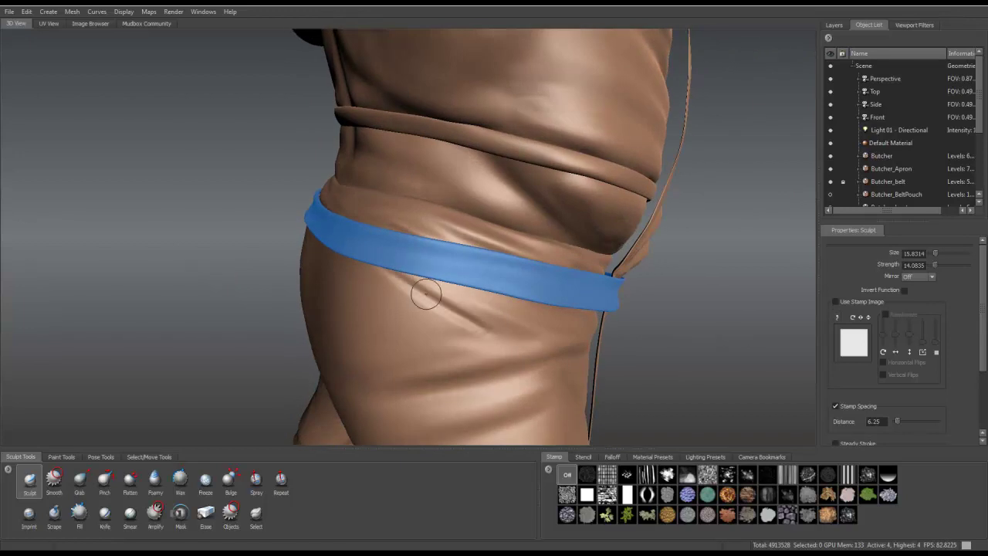
pyautogui.press('shift')
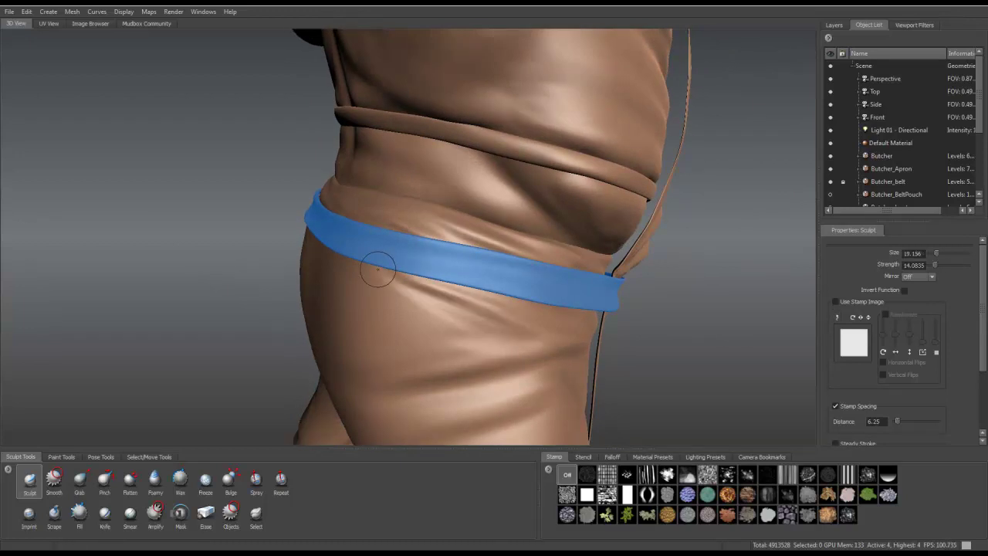
pyautogui.keyDown('alt'); pyautogui.moveTo(526, 328); pyautogui.dragTo(512, 294); pyautogui.keyUp('alt')
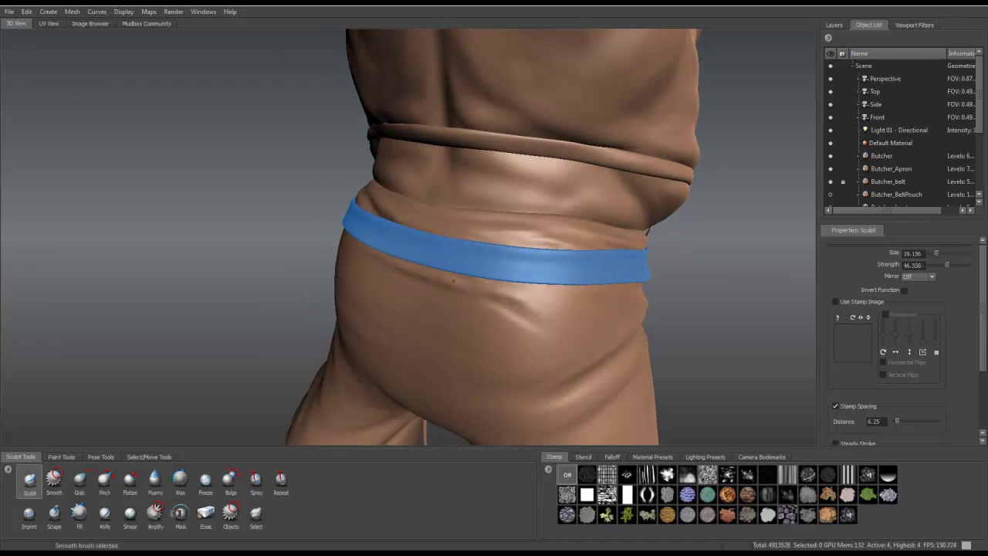
pyautogui.keyDown('alt'); pyautogui.moveTo(508, 291); pyautogui.dragTo(364, 247); pyautogui.keyUp('alt')
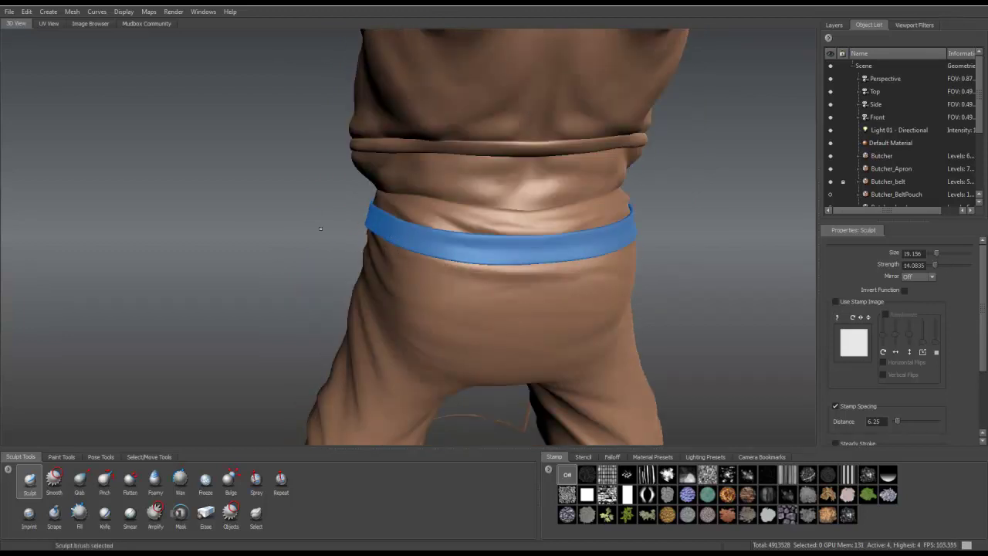
# Step: Sculpt and smooth folds in the trousers below the belt on the opposite hip with a brush of about size 19
pyautogui.keyDown('alt'); pyautogui.moveTo(533, 274); pyautogui.dragTo(290, 307); pyautogui.keyUp('alt')
pyautogui.keyDown('alt'); pyautogui.moveTo(386, 309); pyautogui.dragTo(414, 327); pyautogui.keyUp('alt')
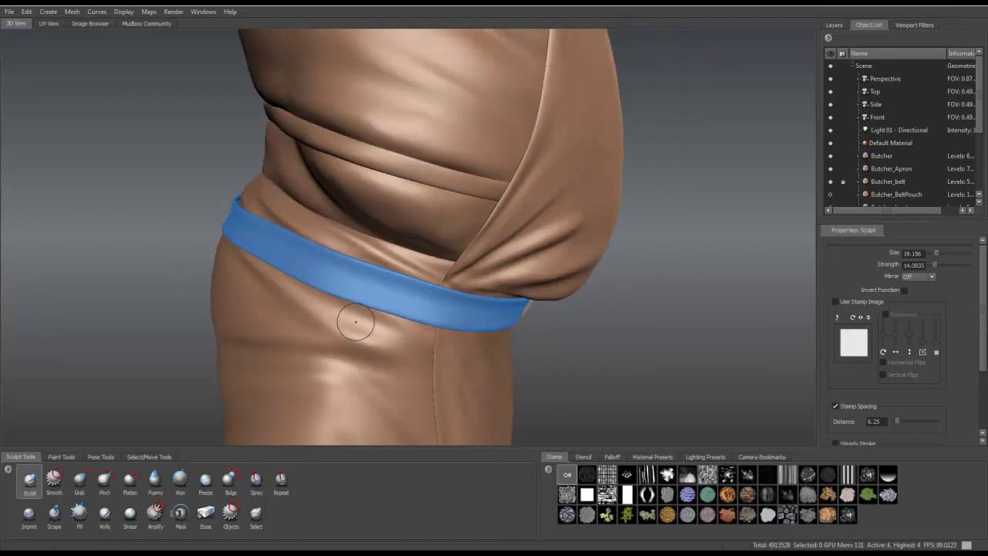
pyautogui.press('shift')
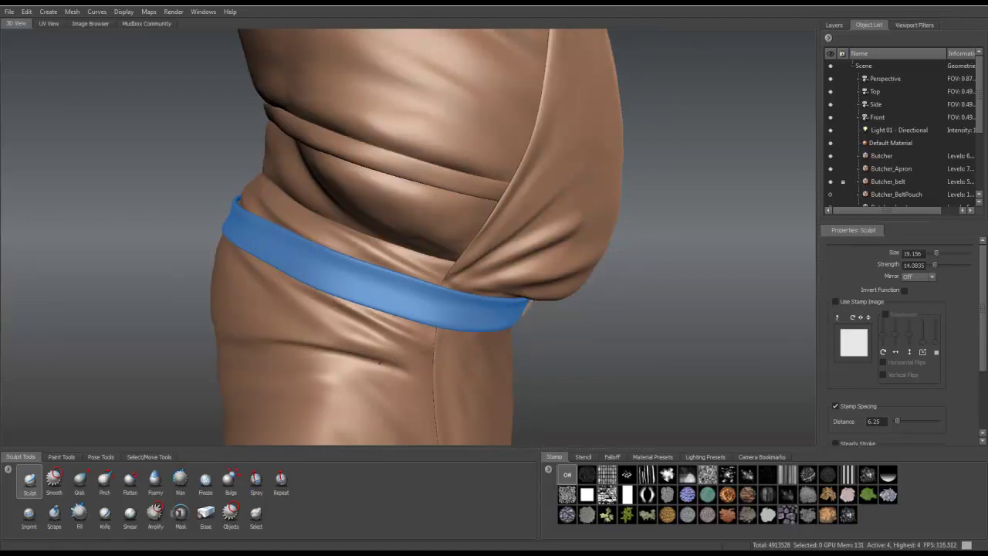
# Step: Sculpt and smooth the diagonal trouser folds below the belt at the hip with a brush of about size 19
pyautogui.press('shift')
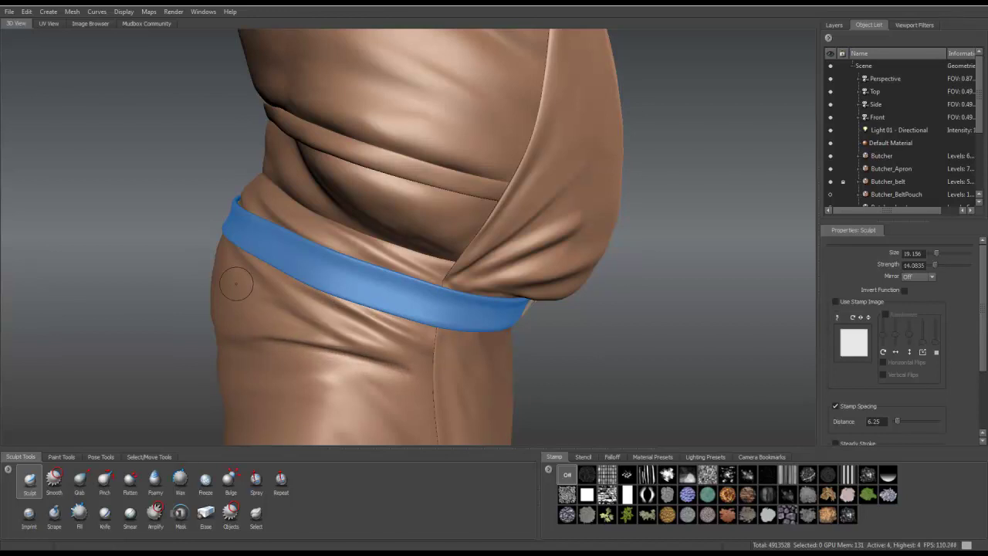
pyautogui.moveTo(257, 301)
pyautogui.keyDown('alt'); pyautogui.mouseDown()
pyautogui.moveTo(217, 302)
pyautogui.moveTo(240, 300)
pyautogui.mouseUp(); pyautogui.keyUp('alt')
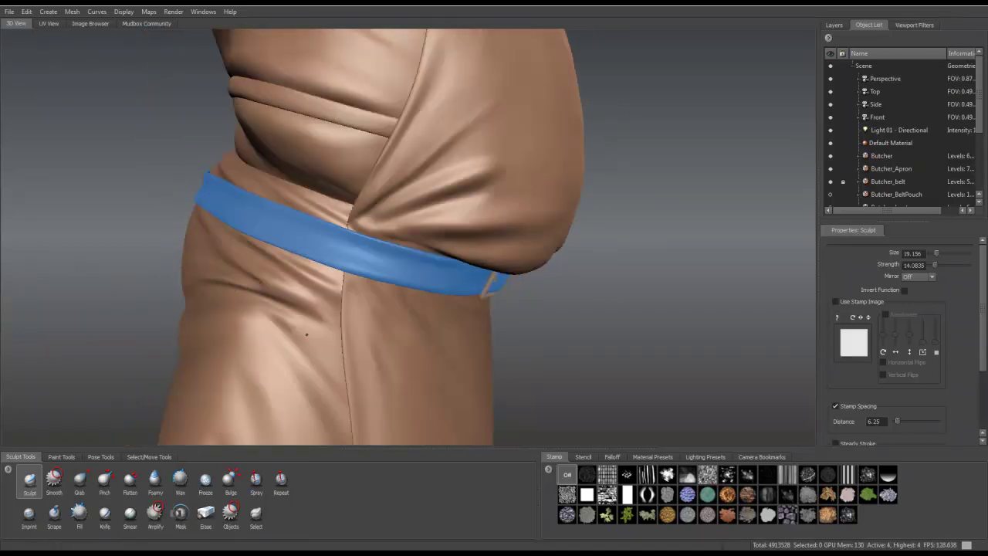
pyautogui.press('shift')
pyautogui.moveTo(278, 363)
pyautogui.keyDown('shift'); pyautogui.mouseDown()
pyautogui.moveTo(209, 317)
pyautogui.moveTo(409, 426)
pyautogui.moveTo(193, 307)
pyautogui.moveTo(251, 270)
pyautogui.moveTo(244, 278)
pyautogui.mouseUp(); pyautogui.keyUp('shift')
# Step: Soften the trouser folds on the opposite hip and the neighbouring apron cloth with a brush of about size 25 to 30
pyautogui.moveTo(446, 309)
pyautogui.keyDown('alt'); pyautogui.mouseDown()
pyautogui.moveTo(437, 238)
pyautogui.moveTo(429, 270)
pyautogui.moveTo(447, 276)
pyautogui.moveTo(437, 261)
pyautogui.moveTo(405, 321)
pyautogui.moveTo(421, 243)
pyautogui.moveTo(404, 258)
pyautogui.moveTo(456, 283)
pyautogui.moveTo(439, 385)
pyautogui.moveTo(444, 309)
pyautogui.moveTo(402, 378)
pyautogui.mouseUp(); pyautogui.keyUp('alt')
pyautogui.scroll(2, 446, 276)
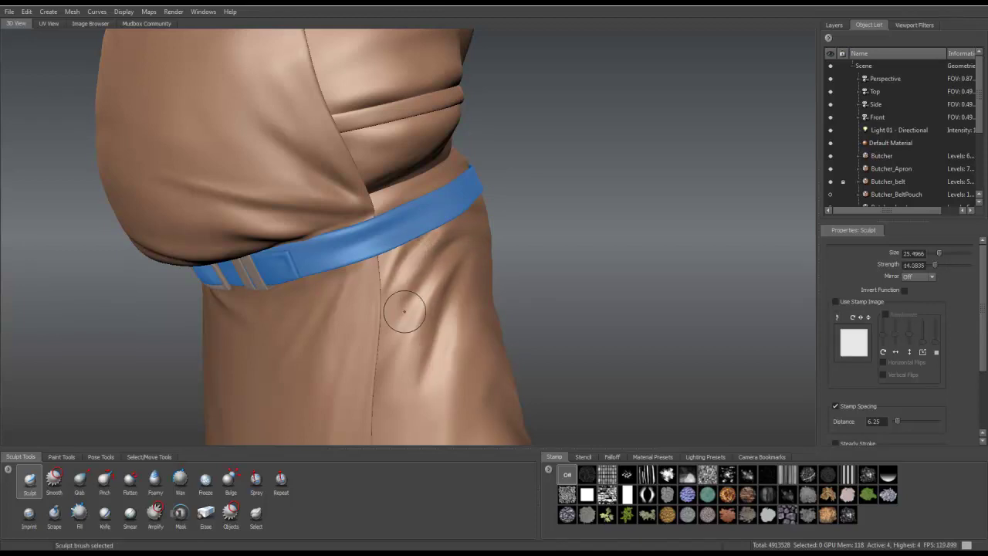
pyautogui.moveTo(401, 298)
pyautogui.keyDown('shift'); pyautogui.mouseDown()
pyautogui.moveTo(407, 309)
pyautogui.moveTo(421, 278)
pyautogui.mouseUp(); pyautogui.keyUp('shift')
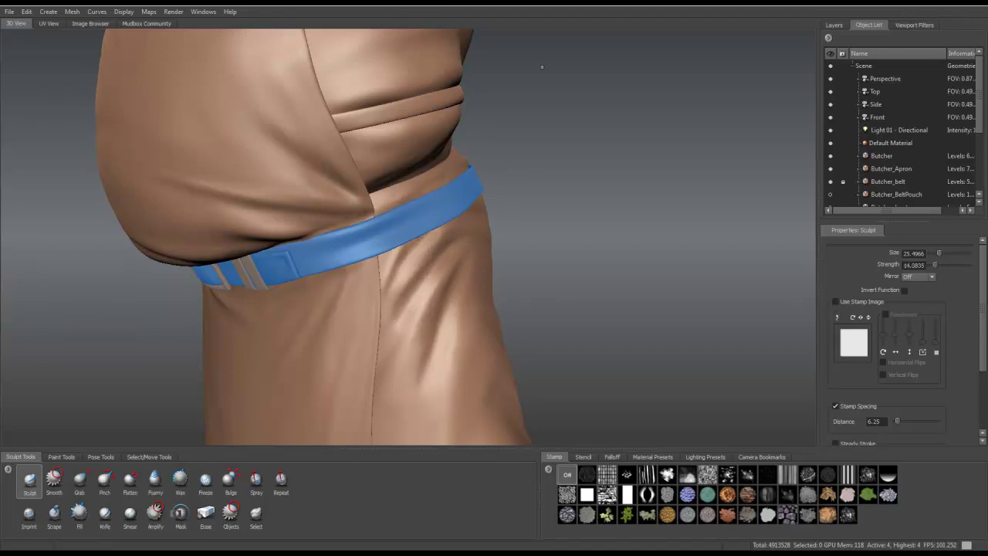
pyautogui.moveTo(460, 175)
pyautogui.keyDown('alt'); pyautogui.mouseDown()
pyautogui.moveTo(426, 221)
pyautogui.moveTo(478, 215)
pyautogui.mouseUp(); pyautogui.keyUp('alt')
pyautogui.moveTo(399, 247)
pyautogui.keyDown('shift'); pyautogui.mouseDown()
pyautogui.moveTo(509, 241)
pyautogui.moveTo(380, 254)
pyautogui.moveTo(324, 211)
pyautogui.moveTo(410, 174)
pyautogui.mouseUp(); pyautogui.keyUp('shift')
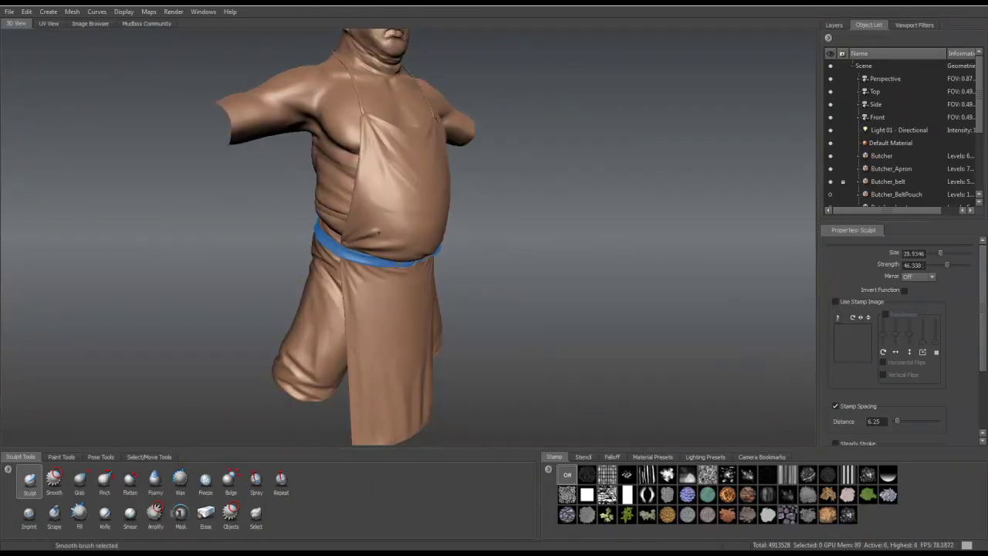
# Step: Step the body mesh down and delete the highest subdivision level of both the body and the apron
pyautogui.keyDown('alt'); pyautogui.moveTo(375, 231); pyautogui.dragTo(369, 231); pyautogui.keyUp('alt')
pyautogui.keyDown('alt'); pyautogui.moveTo(369, 232); pyautogui.dragTo(278, 235, button='right'); pyautogui.keyUp('alt')
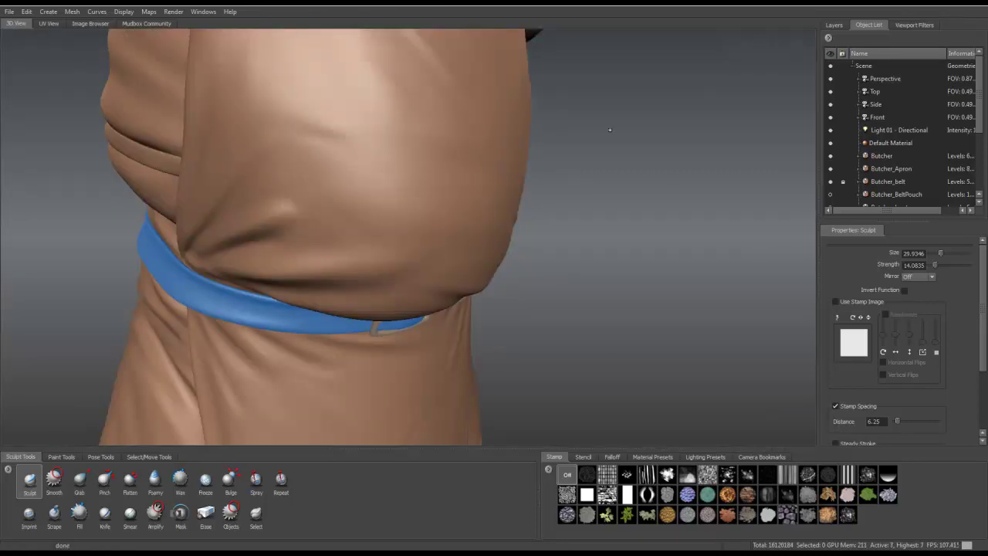
pyautogui.press('pagedown')
pyautogui.press('pagedown')
pyautogui.press('pagedown')
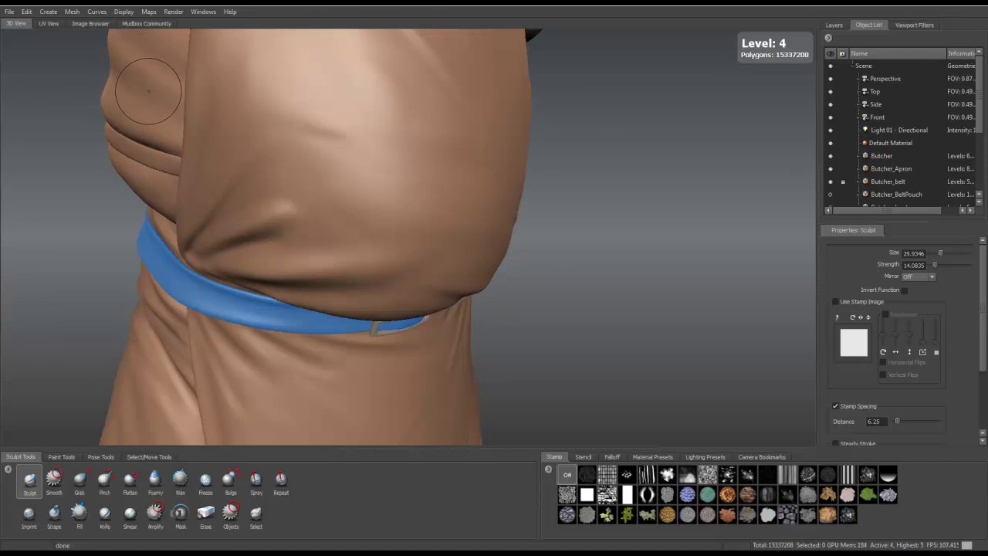
pyautogui.click(26, 11)
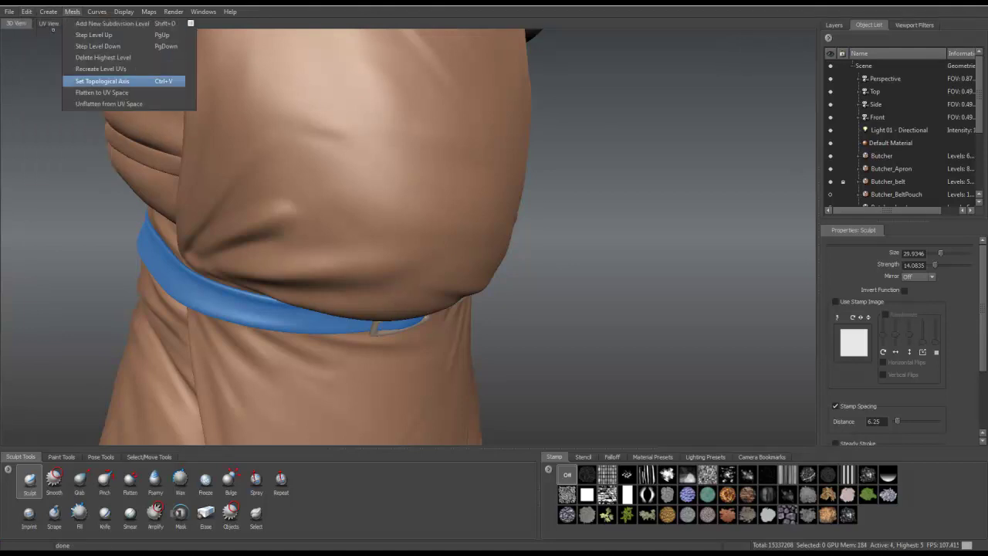
pyautogui.click(87, 55)
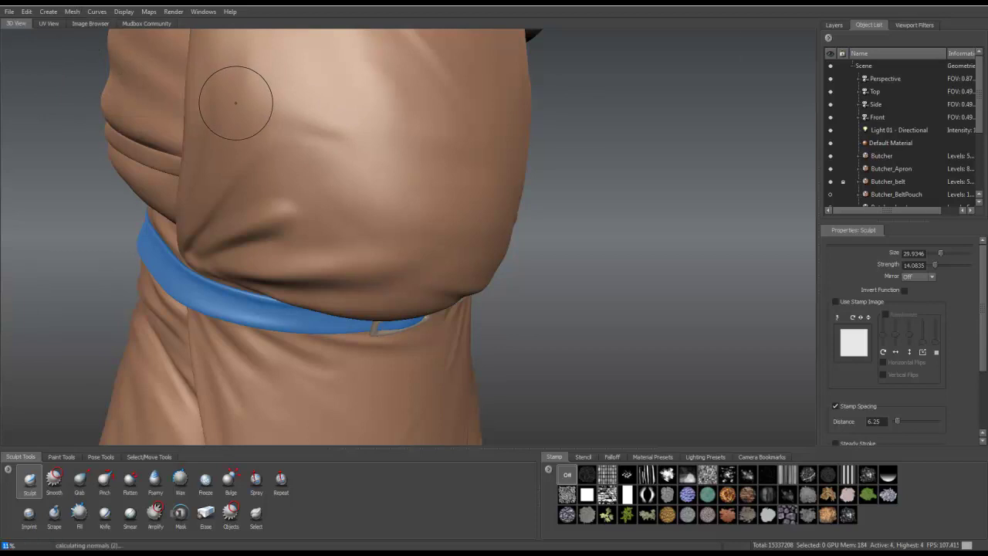
pyautogui.click(72, 12)
pyautogui.click(71, 11)
pyautogui.click(72, 12)
pyautogui.click(98, 45)
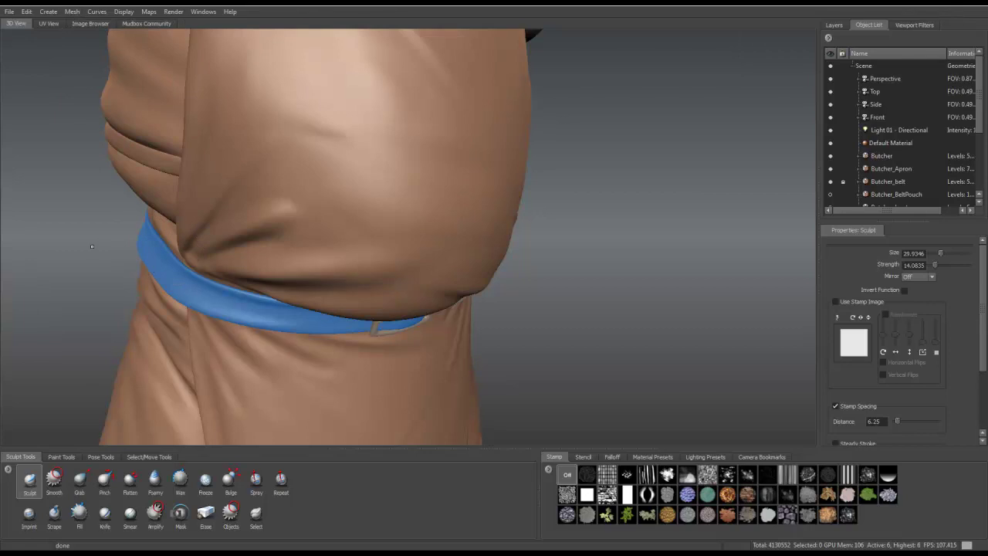
# Step: Step the apron down to level 5, then smooth and bulge its folds above the belt with a brush of about size 20 to 30
pyautogui.keyDown('alt'); pyautogui.moveTo(88, 247); pyautogui.dragTo(241, 268); pyautogui.keyUp('alt')
pyautogui.press('shift')
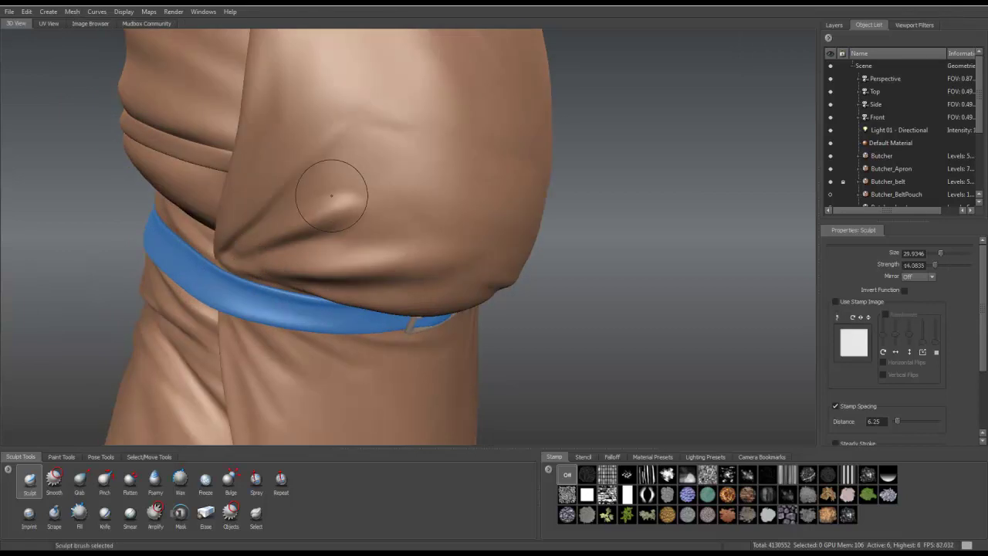
pyautogui.press('pagedown')
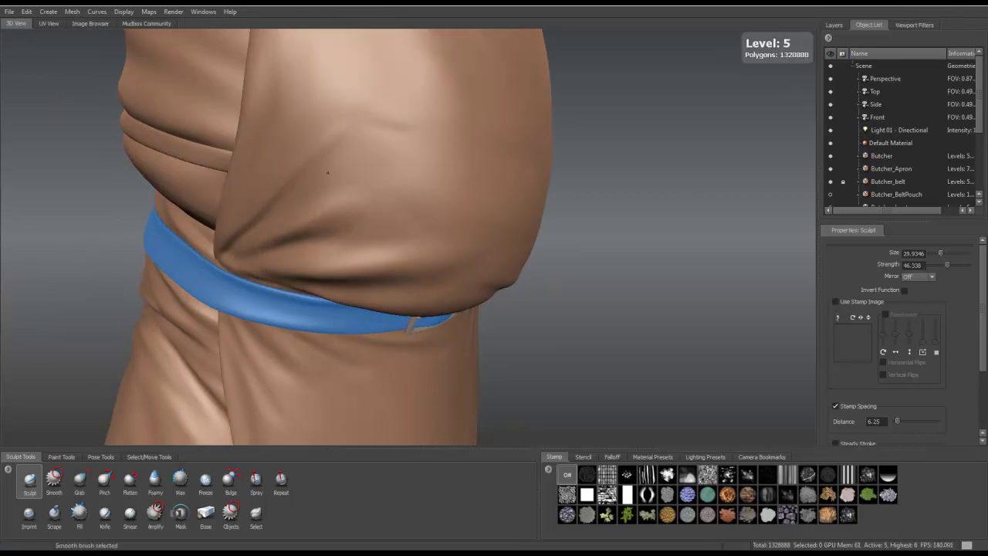
pyautogui.click(231, 483)
pyautogui.moveTo(230, 269)
pyautogui.mouseDown()
pyautogui.moveTo(270, 283)
pyautogui.moveTo(237, 261)
pyautogui.moveTo(231, 268)
pyautogui.moveTo(316, 309)
pyautogui.mouseUp()
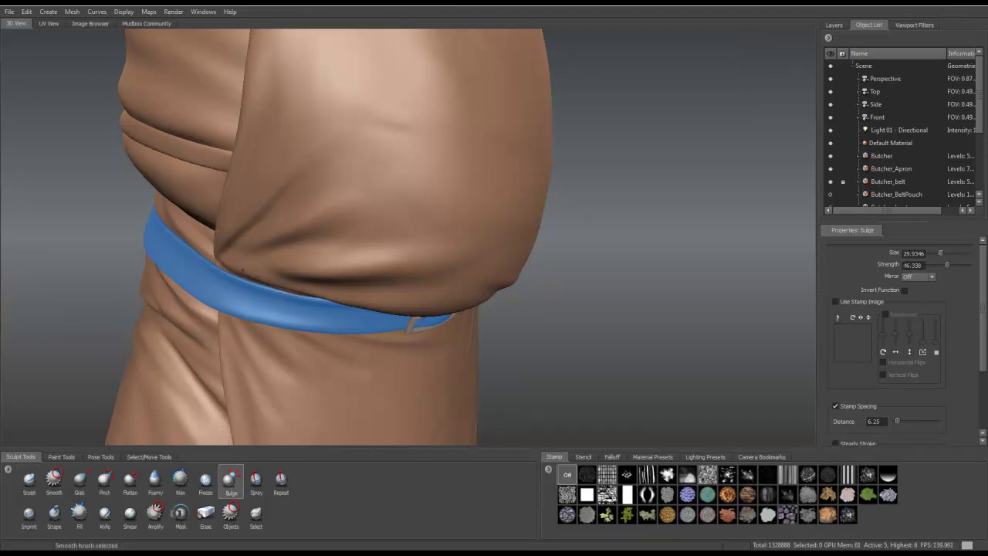
pyautogui.moveTo(275, 214); pyautogui.dragTo(238, 246)
pyautogui.keyDown('alt'); pyautogui.moveTo(224, 142); pyautogui.dragTo(53, 59); pyautogui.keyUp('alt')
# Step: Unfreeze all frozen areas of the belt and unlock all objects
pyautogui.click(27, 12)
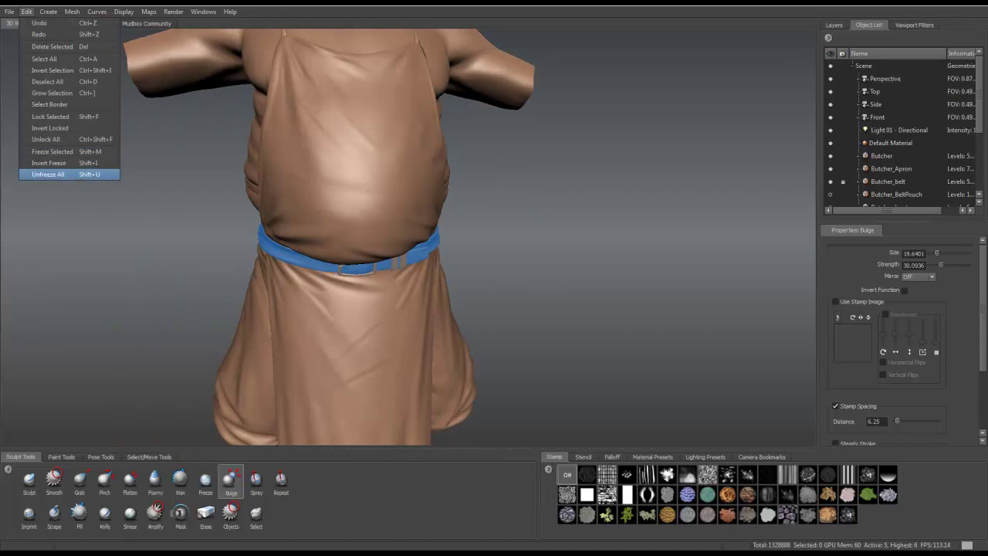
pyautogui.click(50, 174)
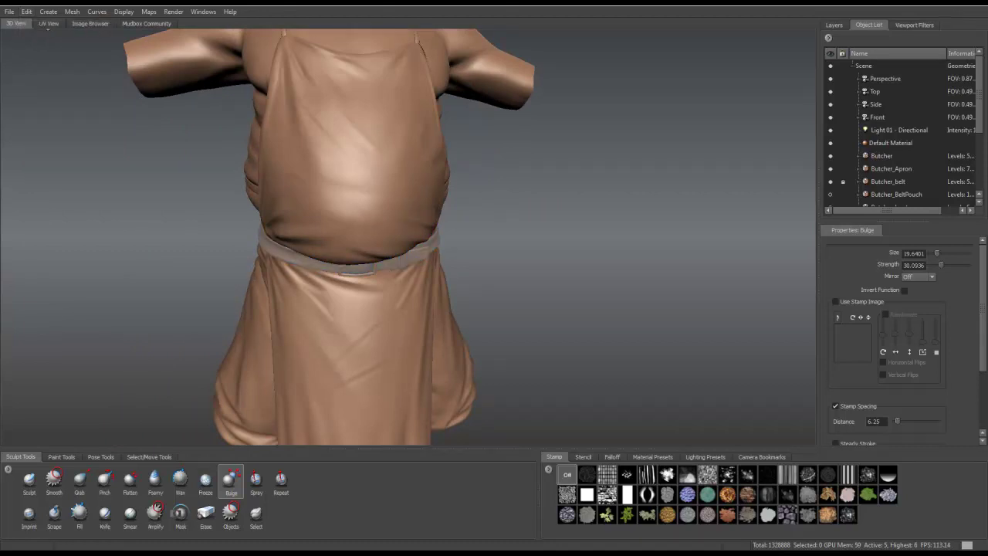
pyautogui.click(27, 11)
pyautogui.click(46, 139)
# Step: Make the butcher's mask, boots and gloves visible and save the scene
pyautogui.keyDown('alt'); pyautogui.moveTo(432, 309); pyautogui.dragTo(734, 309); pyautogui.keyUp('alt')
pyautogui.press('shift')
pyautogui.keyDown('alt'); pyautogui.moveTo(145, 210); pyautogui.dragTo(700, 195); pyautogui.keyUp('alt')
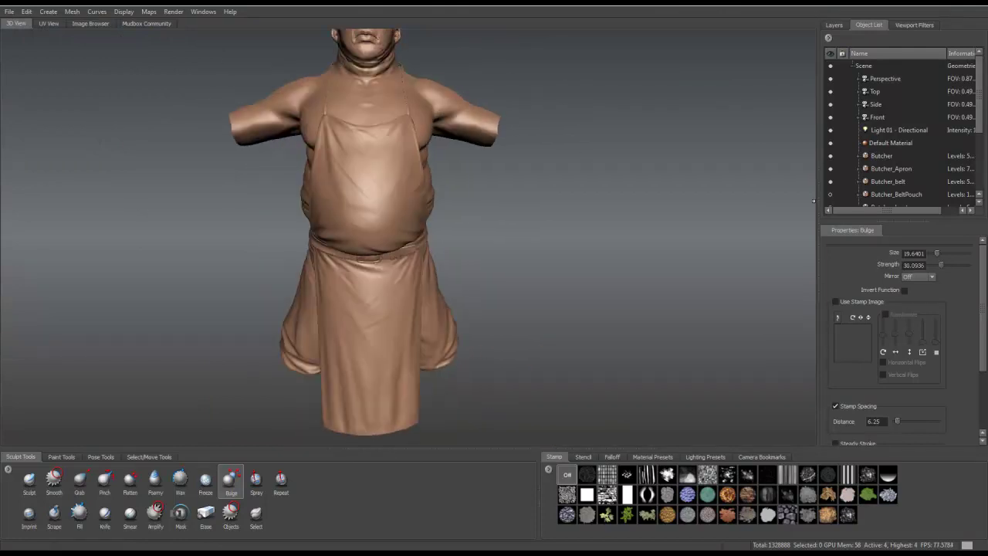
pyautogui.scroll(-3, 899, 131)
pyautogui.click(830, 181)
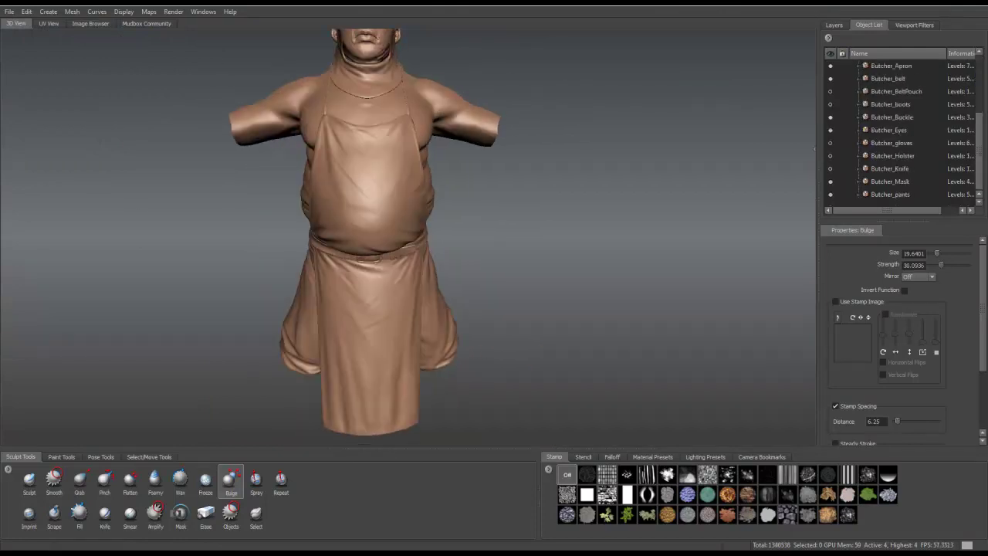
pyautogui.click(831, 143)
pyautogui.keyDown('alt'); pyautogui.moveTo(541, 271); pyautogui.dragTo(432, 271, button='right'); pyautogui.keyUp('alt')
pyautogui.keyDown('alt'); pyautogui.moveTo(432, 271); pyautogui.dragTo(726, 275); pyautogui.keyUp('alt')
pyautogui.click(9, 12)
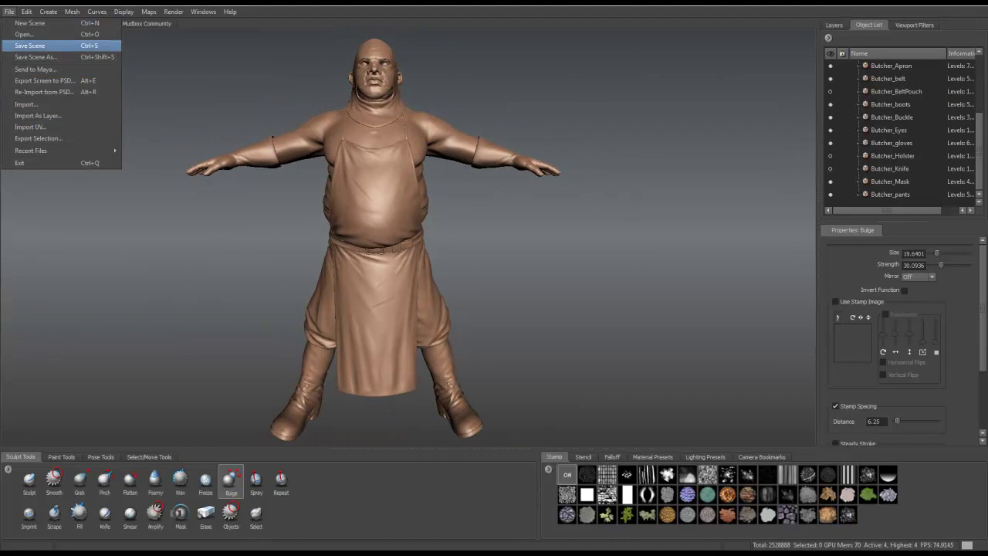
pyautogui.click(31, 45)
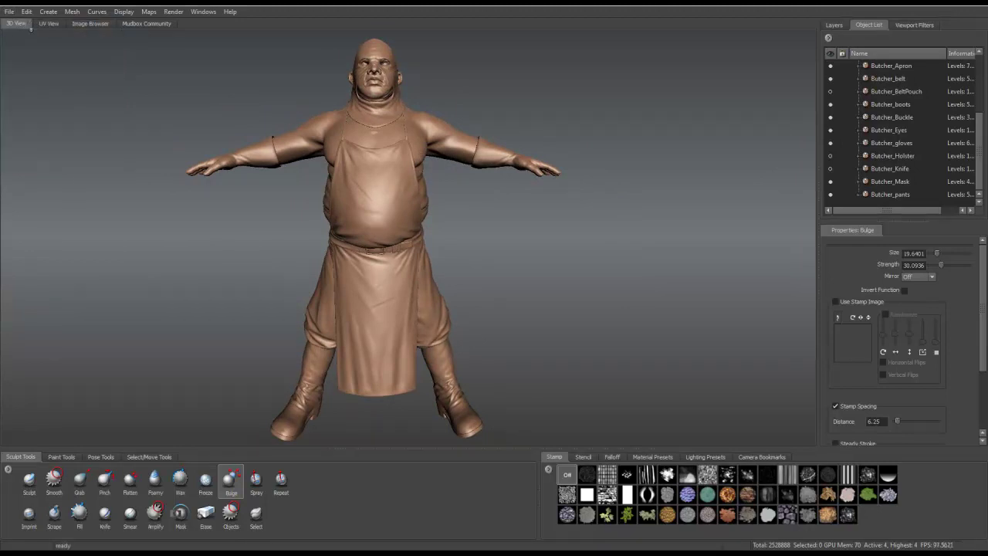
# Step: Show the belt pouch, frame it in the view and add a subdivision level to it
pyautogui.click(375, 275)
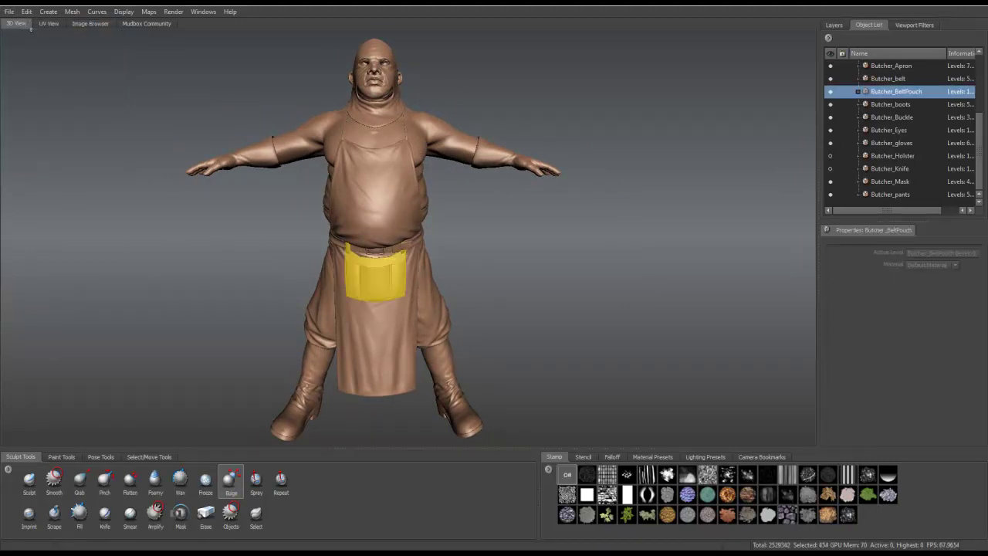
pyautogui.press('f')
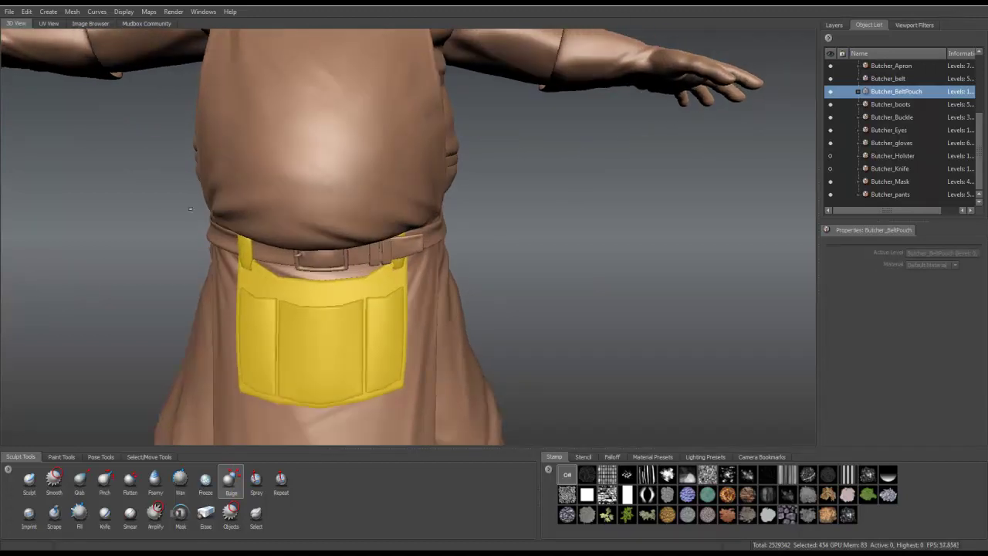
pyautogui.hotkey('shift', 'd')
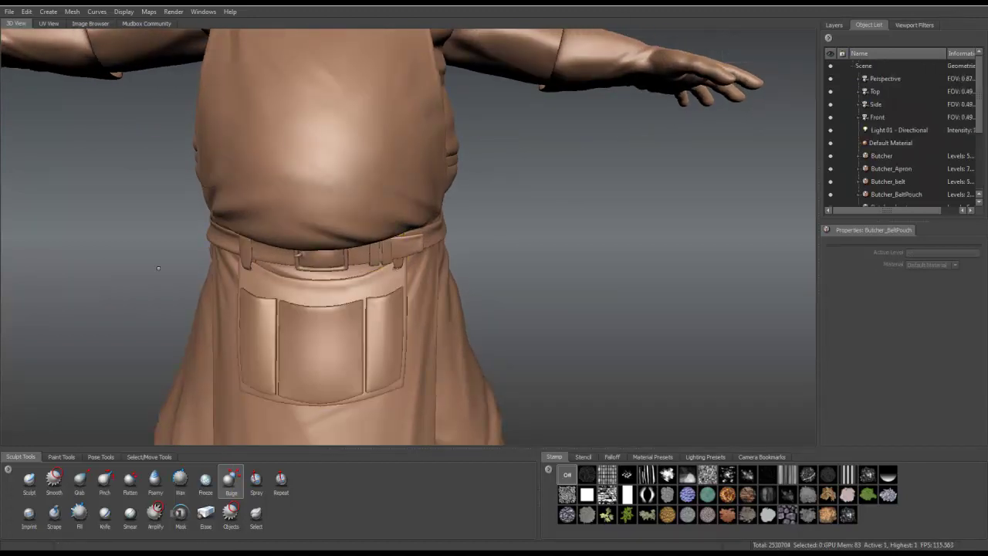
pyautogui.keyDown('alt'); pyautogui.moveTo(183, 270); pyautogui.dragTo(330, 140); pyautogui.keyUp('alt')
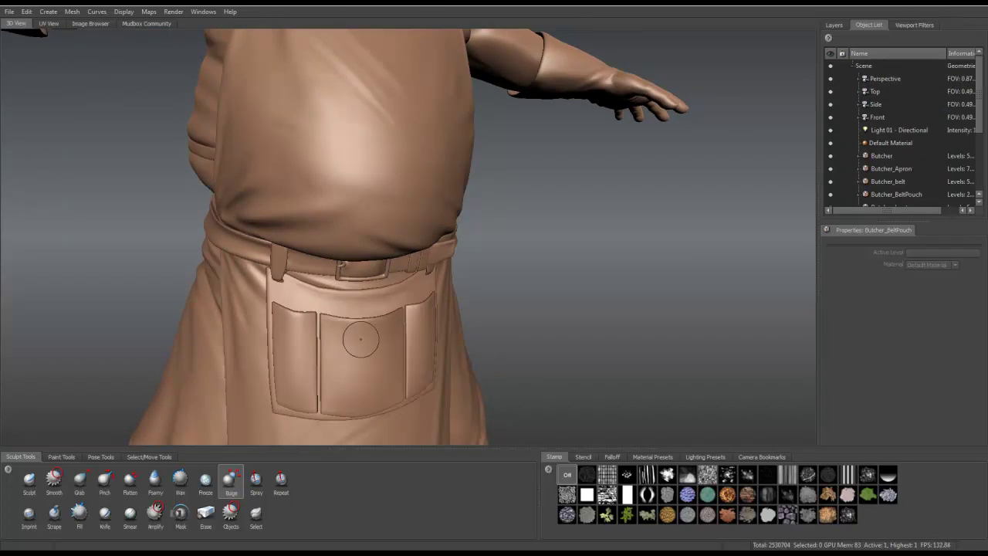
pyautogui.keyDown('alt'); pyautogui.moveTo(352, 287); pyautogui.dragTo(309, 293); pyautogui.keyUp('alt')
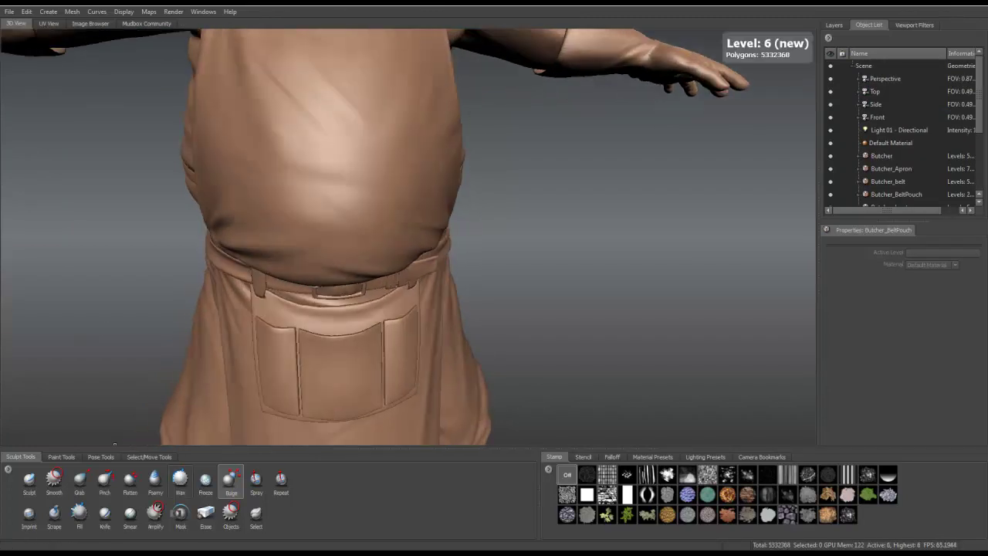
# Step: Bulge the belt pouch's pockets with a brush of about size 38 and add another subdivision level
pyautogui.click(231, 480)
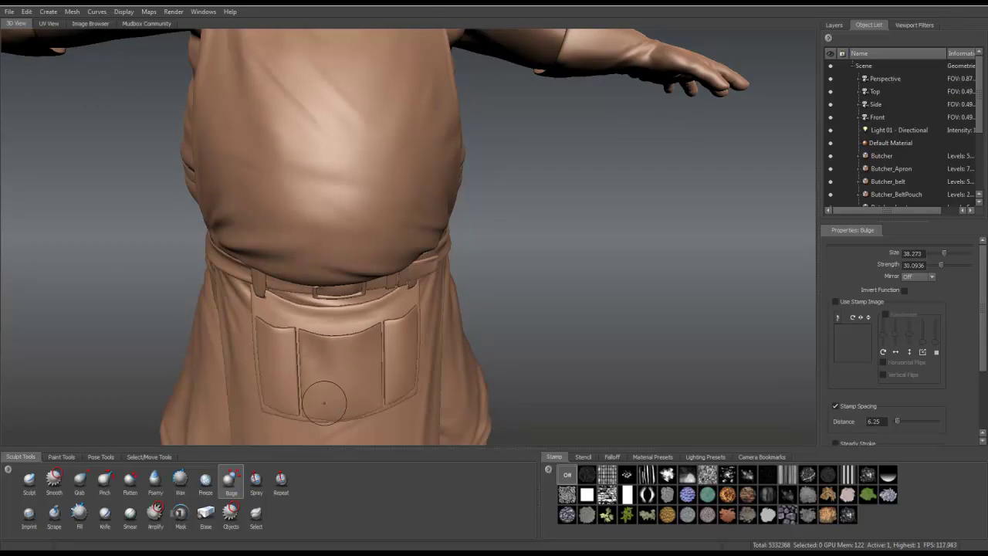
pyautogui.hotkey('shift', 'd')
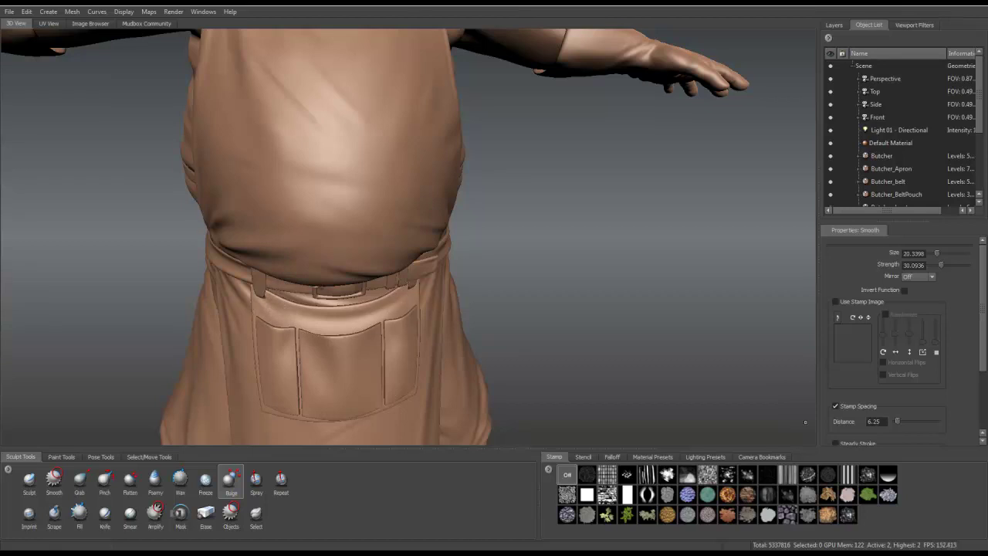
pyautogui.keyDown('alt'); pyautogui.moveTo(651, 261); pyautogui.dragTo(347, 398); pyautogui.keyUp('alt')
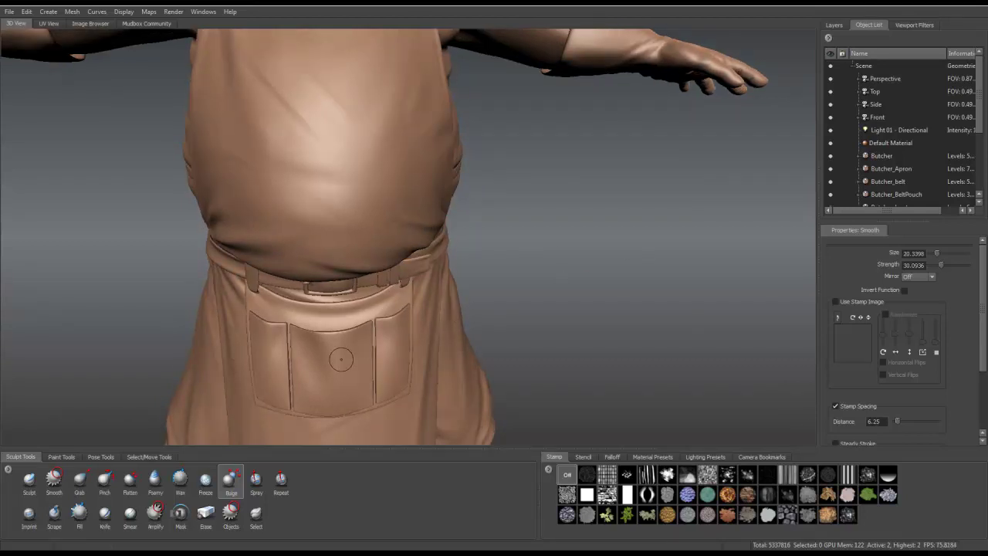
# Step: Bulge and smooth the belt pouch's three pockets around their lower corners and edges with a brush of about size 20
pyautogui.press('shift')
pyautogui.keyDown('alt'); pyautogui.moveTo(154, 345); pyautogui.dragTo(319, 410); pyautogui.keyUp('alt')
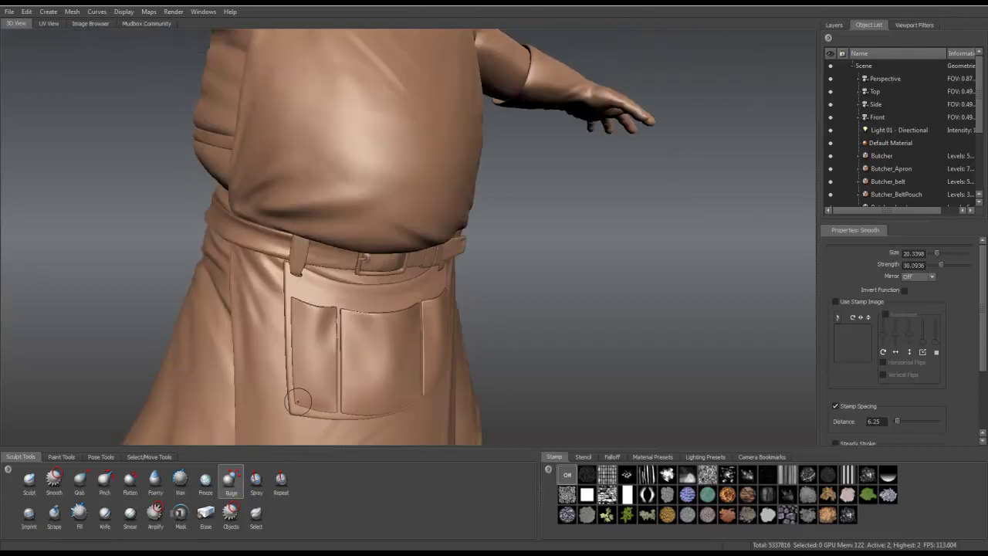
pyautogui.keyDown('alt'); pyautogui.moveTo(263, 365); pyautogui.dragTo(72, 311); pyautogui.keyUp('alt')
pyautogui.keyDown('alt'); pyautogui.moveTo(84, 205); pyautogui.dragTo(331, 221, button='right'); pyautogui.keyUp('alt')
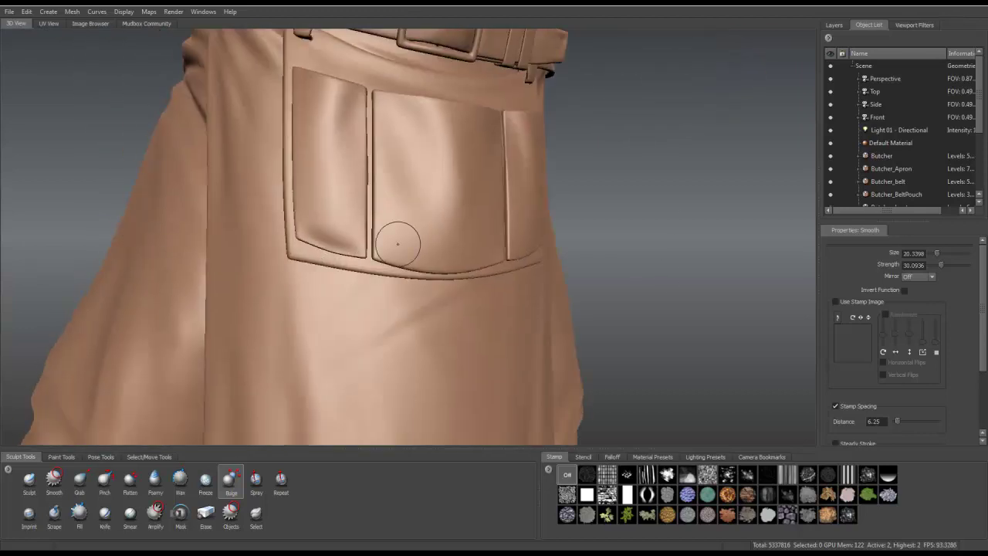
pyautogui.moveTo(398, 244)
pyautogui.keyDown('alt'); pyautogui.mouseDown()
pyautogui.moveTo(368, 270)
pyautogui.moveTo(453, 265)
pyautogui.mouseUp(); pyautogui.keyUp('alt')
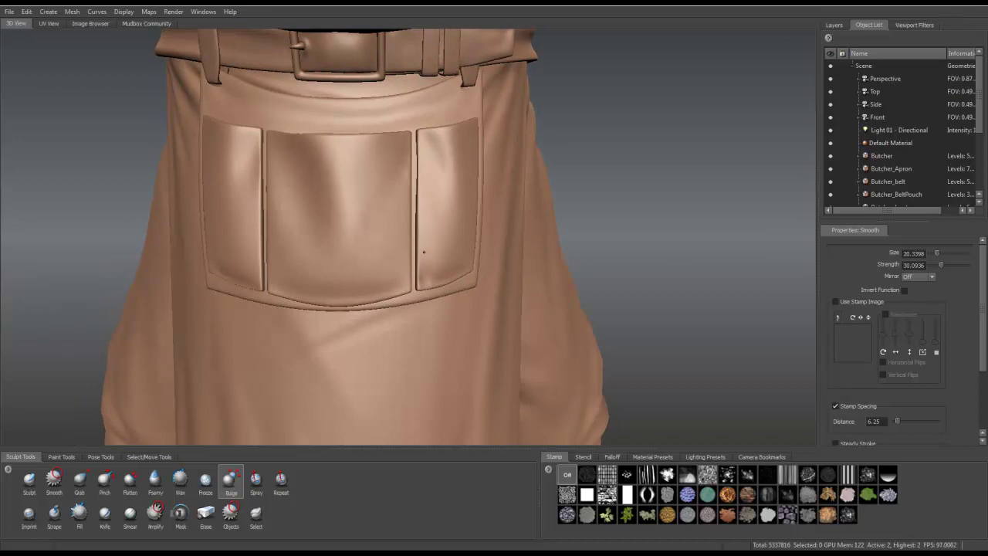
pyautogui.keyDown('alt'); pyautogui.moveTo(438, 290); pyautogui.dragTo(255, 113); pyautogui.keyUp('alt')
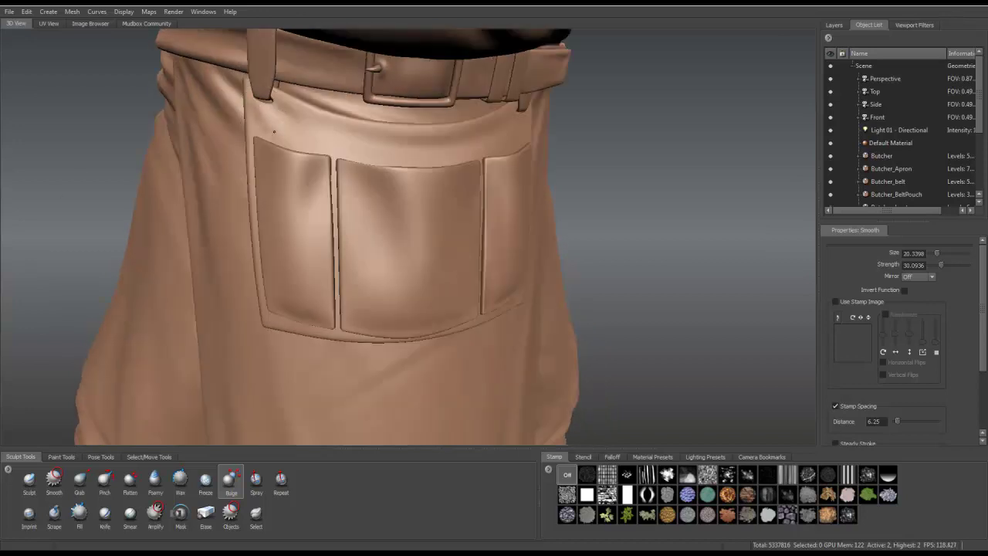
# Step: Add a third subdivision level to the belt pouch and bulge and smooth folds along its upper band and pockets at about size 13
pyautogui.hotkey('shift', 'd')
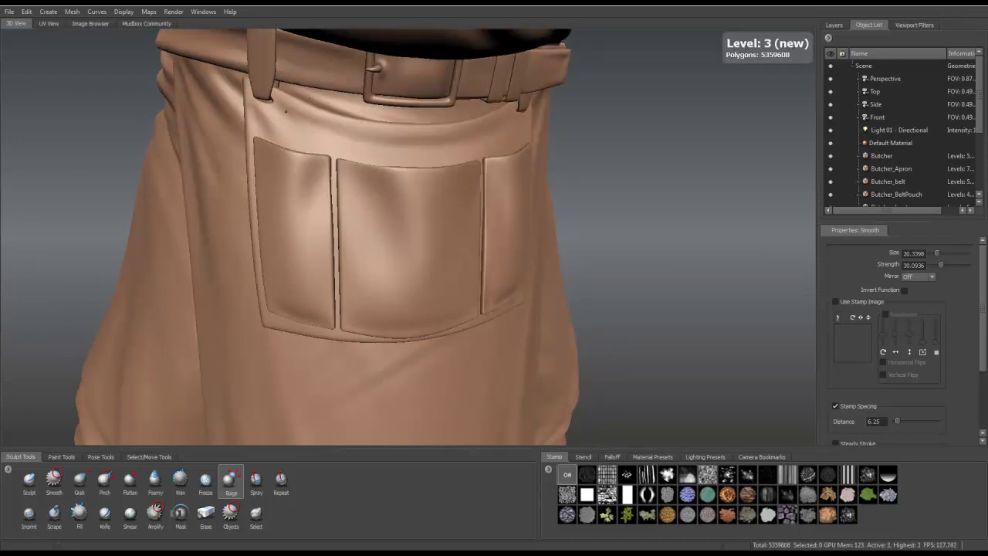
pyautogui.moveTo(255, 108)
pyautogui.mouseDown()
pyautogui.moveTo(331, 132)
pyautogui.moveTo(293, 123)
pyautogui.mouseUp()
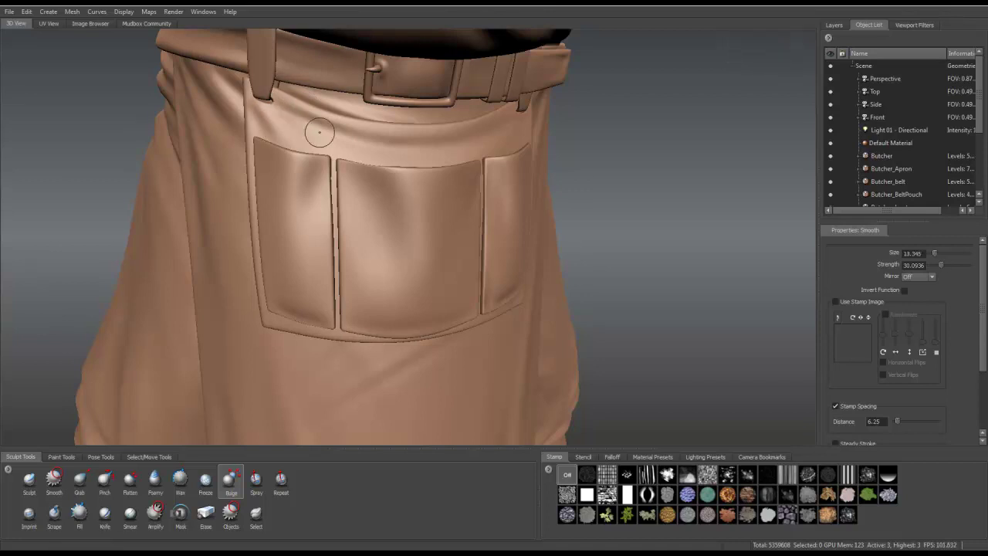
pyautogui.moveTo(332, 153)
pyautogui.mouseDown()
pyautogui.moveTo(353, 165)
pyautogui.moveTo(326, 223)
pyautogui.moveTo(322, 183)
pyautogui.moveTo(369, 243)
pyautogui.moveTo(353, 165)
pyautogui.moveTo(356, 175)
pyautogui.mouseUp()
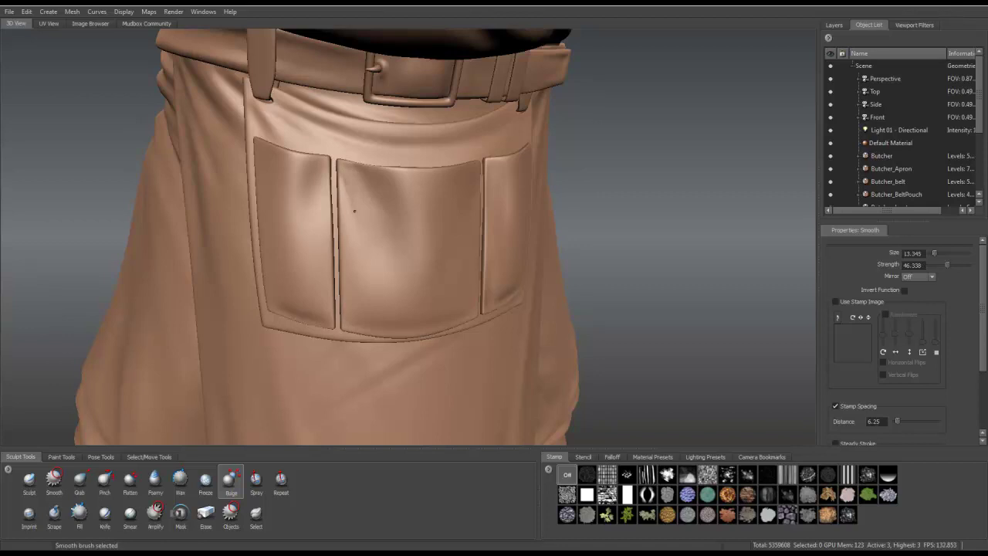
pyautogui.keyDown('alt'); pyautogui.moveTo(243, 203); pyautogui.dragTo(201, 186); pyautogui.keyUp('alt')
pyautogui.moveTo(342, 161)
pyautogui.mouseDown()
pyautogui.moveTo(346, 290)
pyautogui.moveTo(182, 281)
pyautogui.mouseUp()
pyautogui.moveTo(294, 305)
pyautogui.mouseDown()
pyautogui.moveTo(353, 317)
pyautogui.moveTo(292, 315)
pyautogui.mouseUp()
pyautogui.keyDown('alt'); pyautogui.moveTo(180, 249); pyautogui.dragTo(311, 317); pyautogui.keyUp('alt')
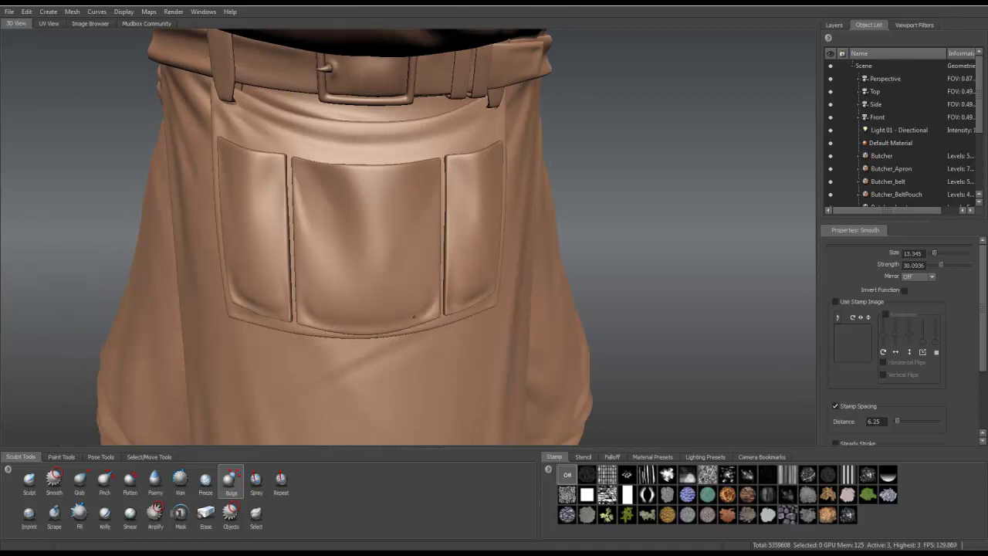
# Step: Bulge and smooth the upper rims of the belt pouch's three pockets with a brush of about size 9.7
pyautogui.press('shift')
pyautogui.moveTo(430, 300)
pyautogui.keyDown('alt'); pyautogui.mouseDown()
pyautogui.moveTo(424, 202)
pyautogui.moveTo(407, 232)
pyautogui.mouseUp(); pyautogui.keyUp('alt')
pyautogui.press('shift')
pyautogui.moveTo(582, 221)
pyautogui.keyDown('alt'); pyautogui.mouseDown()
pyautogui.moveTo(326, 166)
pyautogui.moveTo(451, 179)
pyautogui.moveTo(414, 194)
pyautogui.mouseUp(); pyautogui.keyUp('alt')
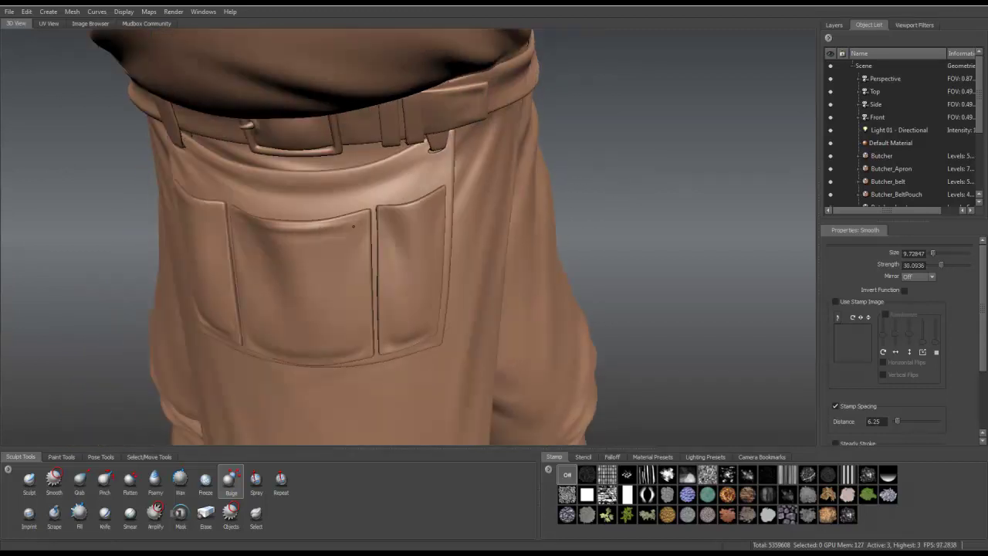
pyautogui.moveTo(280, 255)
pyautogui.mouseDown()
pyautogui.moveTo(417, 210)
pyautogui.moveTo(424, 160)
pyautogui.moveTo(343, 171)
pyautogui.mouseUp()
pyautogui.moveTo(441, 159)
pyautogui.keyDown('shift'); pyautogui.mouseDown()
pyautogui.moveTo(423, 179)
pyautogui.moveTo(434, 168)
pyautogui.mouseUp(); pyautogui.keyUp('shift')
pyautogui.keyDown('shift'); pyautogui.moveTo(204, 177); pyautogui.dragTo(360, 179); pyautogui.keyUp('shift')
pyautogui.keyDown('alt'); pyautogui.moveTo(248, 176); pyautogui.dragTo(294, 185); pyautogui.keyUp('alt')
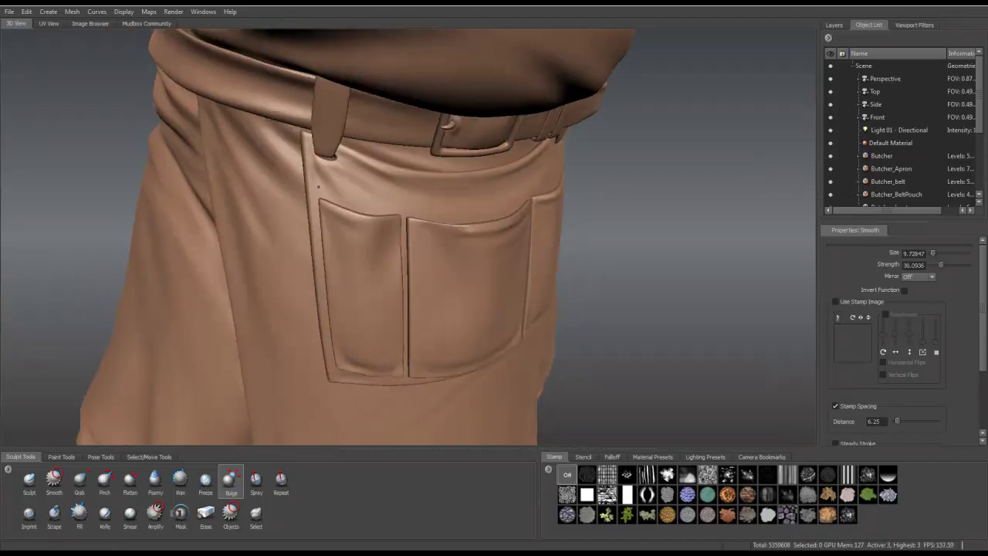
pyautogui.keyDown('alt'); pyautogui.moveTo(522, 184); pyautogui.dragTo(457, 186); pyautogui.keyUp('alt')
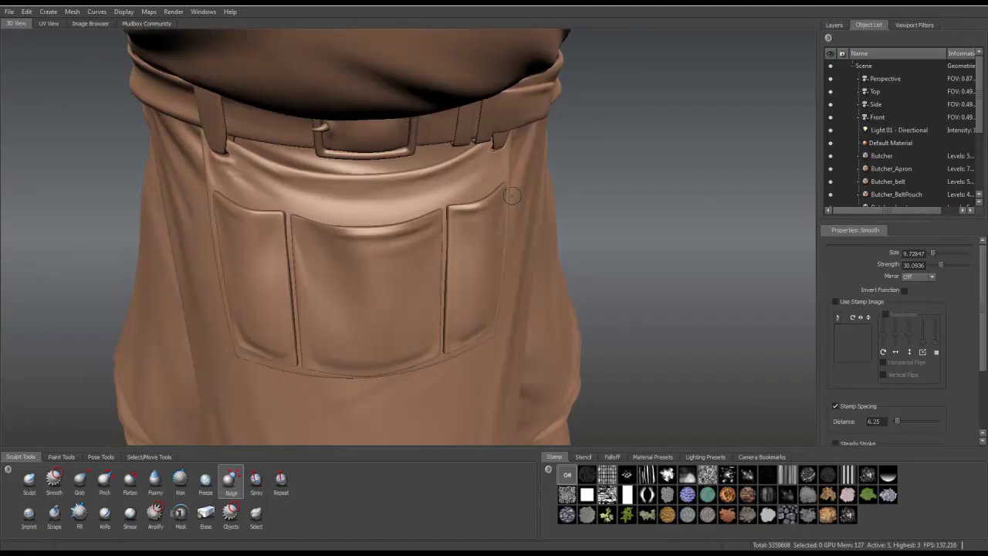
# Step: Add bulged folds below the rims of the pouch's middle and side pockets and smooth them at about size 9.7
pyautogui.keyDown('alt'); pyautogui.moveTo(332, 255); pyautogui.dragTo(646, 250); pyautogui.keyUp('alt')
pyautogui.press('shift')
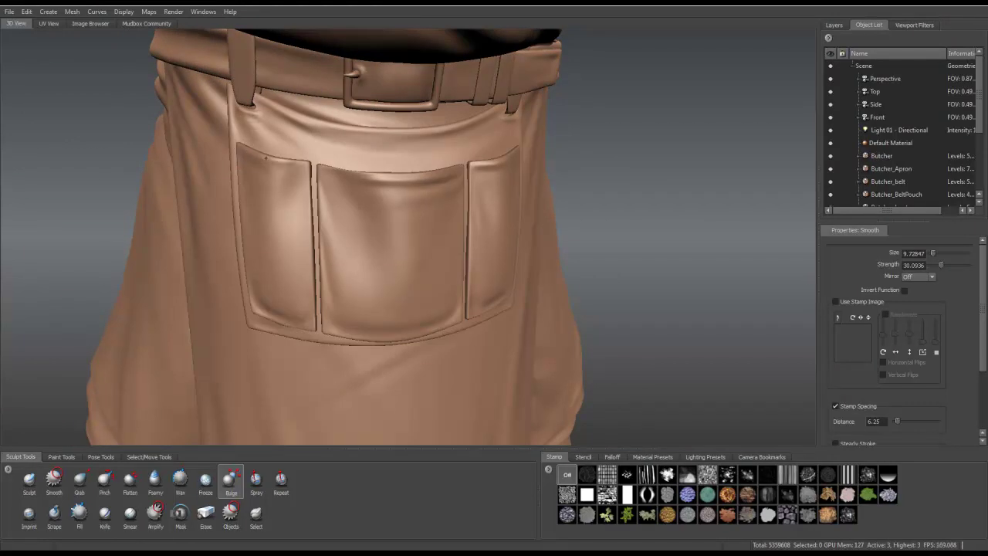
pyautogui.moveTo(332, 171); pyautogui.dragTo(405, 181)
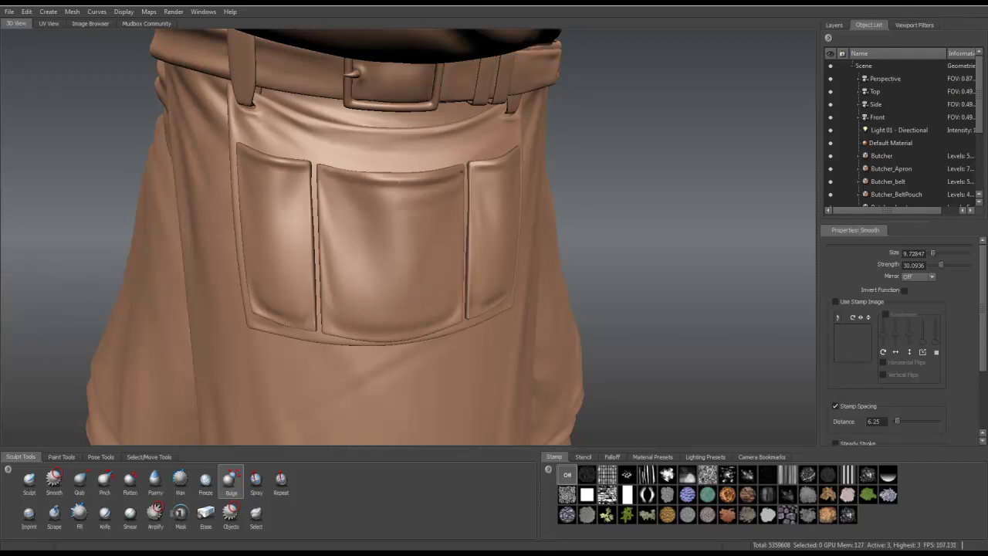
pyautogui.keyDown('alt'); pyautogui.moveTo(463, 173); pyautogui.dragTo(401, 171); pyautogui.keyUp('alt')
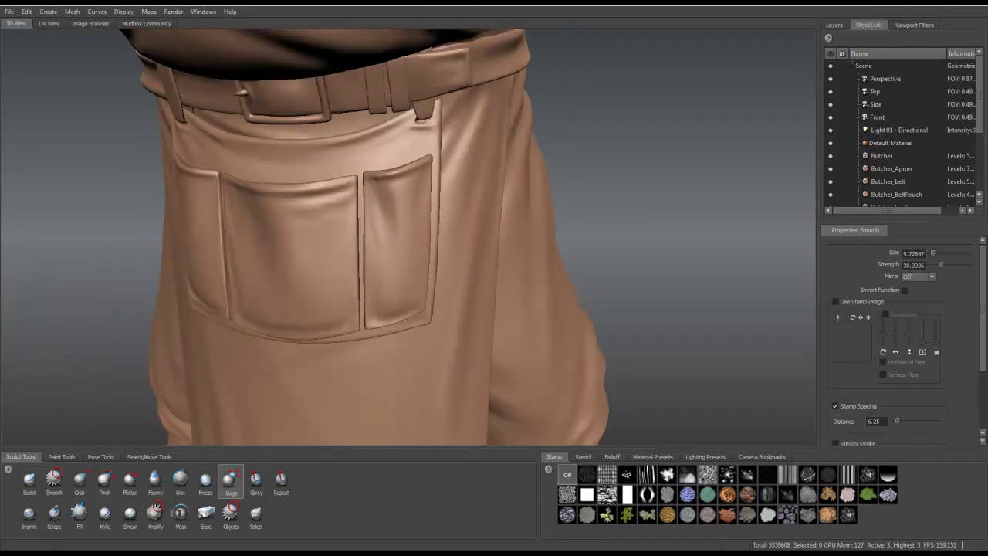
pyautogui.moveTo(322, 165)
pyautogui.keyDown('alt'); pyautogui.mouseDown()
pyautogui.moveTo(283, 169)
pyautogui.moveTo(354, 162)
pyautogui.moveTo(363, 315)
pyautogui.moveTo(361, 258)
pyautogui.mouseUp(); pyautogui.keyUp('alt')
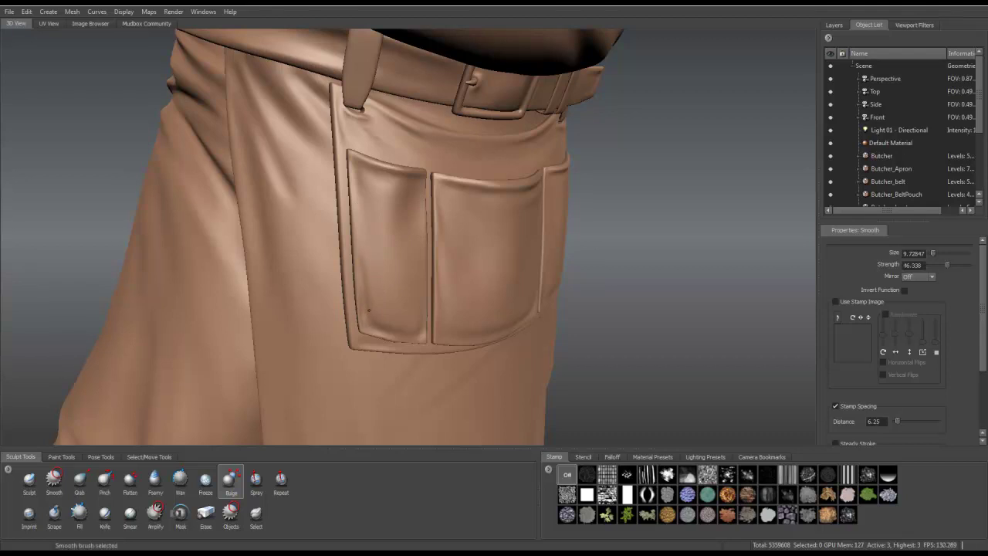
pyautogui.moveTo(400, 200)
pyautogui.mouseDown()
pyautogui.moveTo(407, 192)
pyautogui.moveTo(361, 174)
pyautogui.moveTo(351, 182)
pyautogui.mouseUp()
pyautogui.moveTo(386, 250)
pyautogui.keyDown('alt'); pyautogui.mouseDown()
pyautogui.moveTo(690, 263)
pyautogui.moveTo(371, 243)
pyautogui.mouseUp(); pyautogui.keyUp('alt')
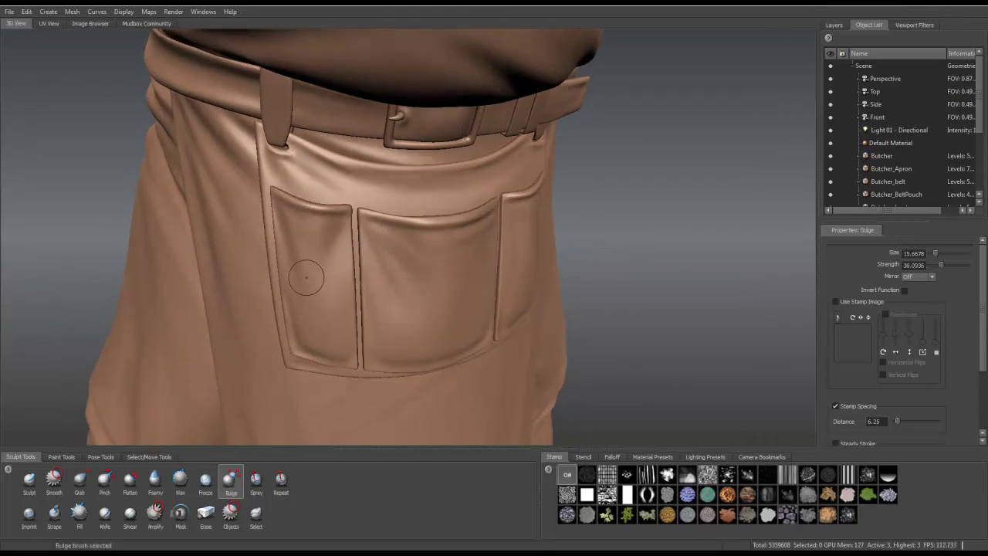
# Step: Bulge the lower halves of the pouch's pockets with a brush of about size 23
pyautogui.moveTo(417, 349)
pyautogui.mouseDown()
pyautogui.moveTo(401, 332)
pyautogui.moveTo(436, 339)
pyautogui.mouseUp()
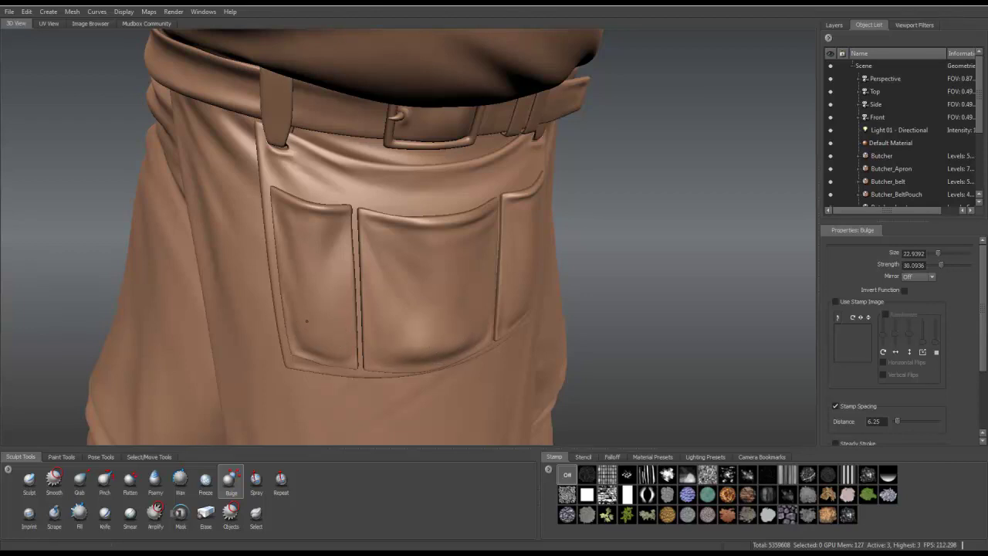
pyautogui.keyDown('alt'); pyautogui.moveTo(463, 286); pyautogui.dragTo(393, 286); pyautogui.keyUp('alt')
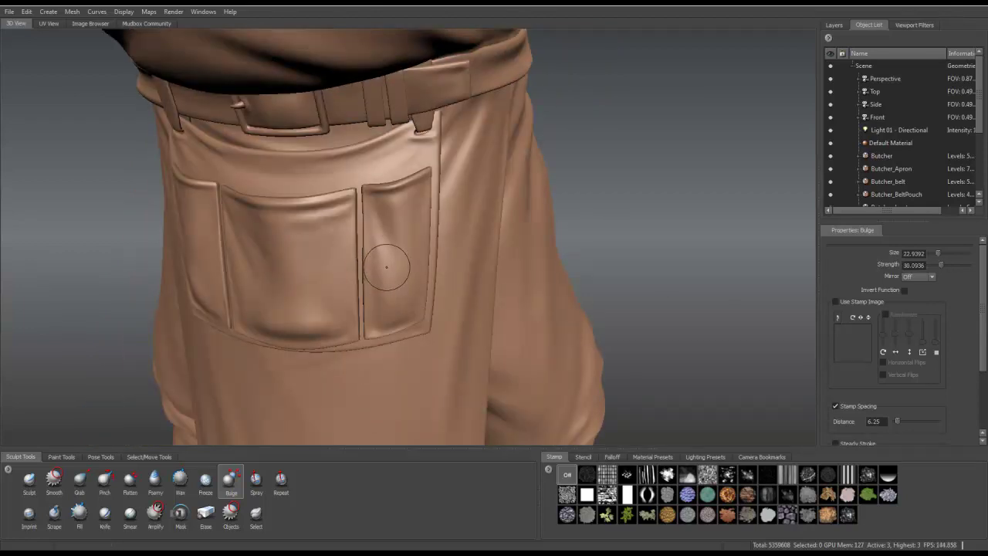
pyautogui.keyDown('alt'); pyautogui.moveTo(88, 195); pyautogui.dragTo(201, 232, button='right'); pyautogui.keyUp('alt')
pyautogui.keyDown('alt'); pyautogui.moveTo(231, 232); pyautogui.dragTo(366, 240); pyautogui.keyUp('alt')
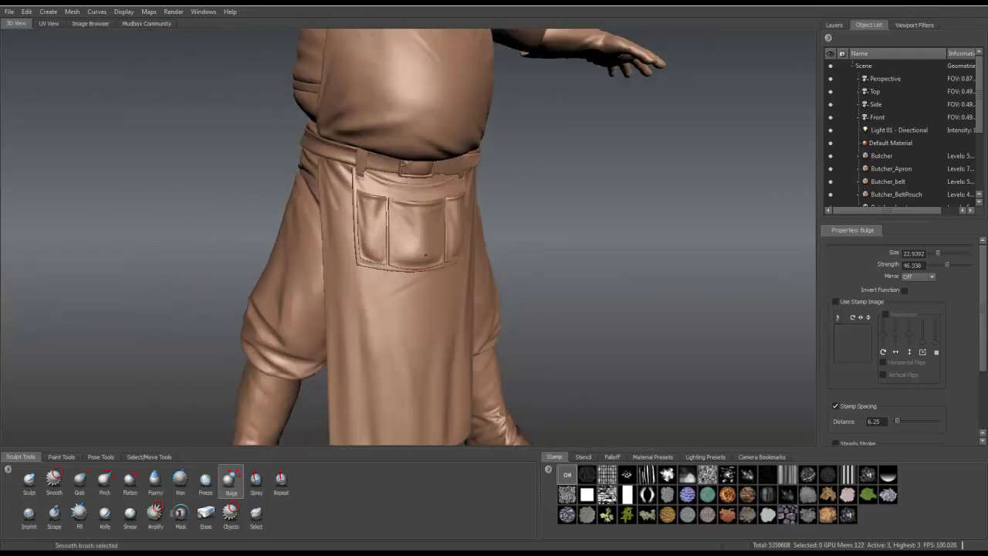
pyautogui.keyDown('alt'); pyautogui.moveTo(159, 199); pyautogui.dragTo(314, 100, button='right'); pyautogui.keyUp('alt')
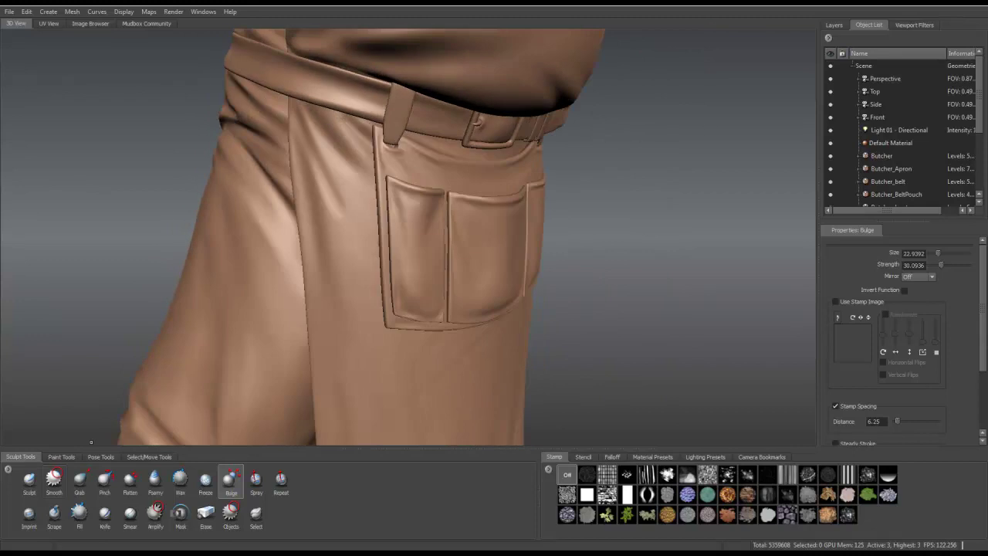
# Step: Sculpt and smooth soft creases along the belt on both sides of the waist with the Sculpt brush at about size 13.5
pyautogui.click(30, 480)
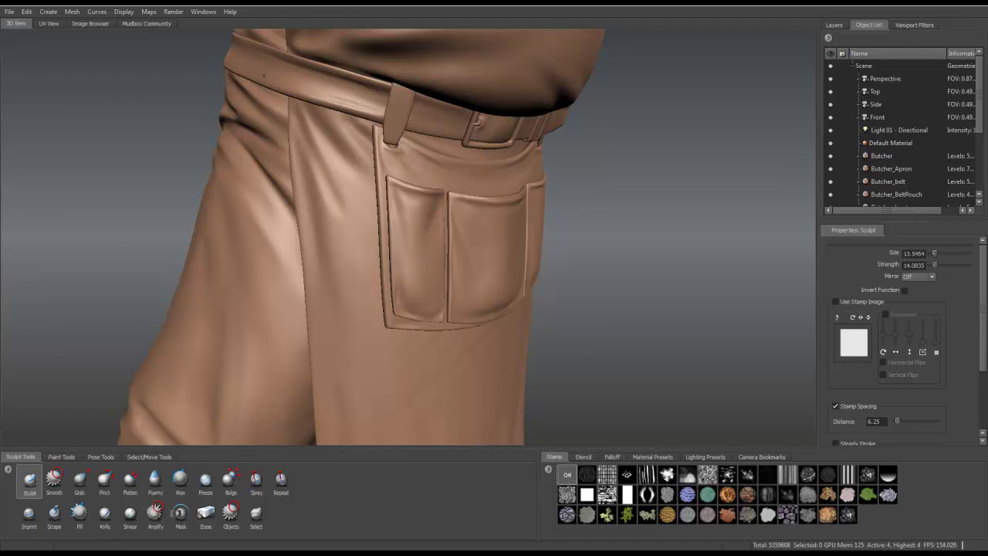
pyautogui.keyDown('alt'); pyautogui.moveTo(362, 103); pyautogui.dragTo(452, 141); pyautogui.keyUp('alt')
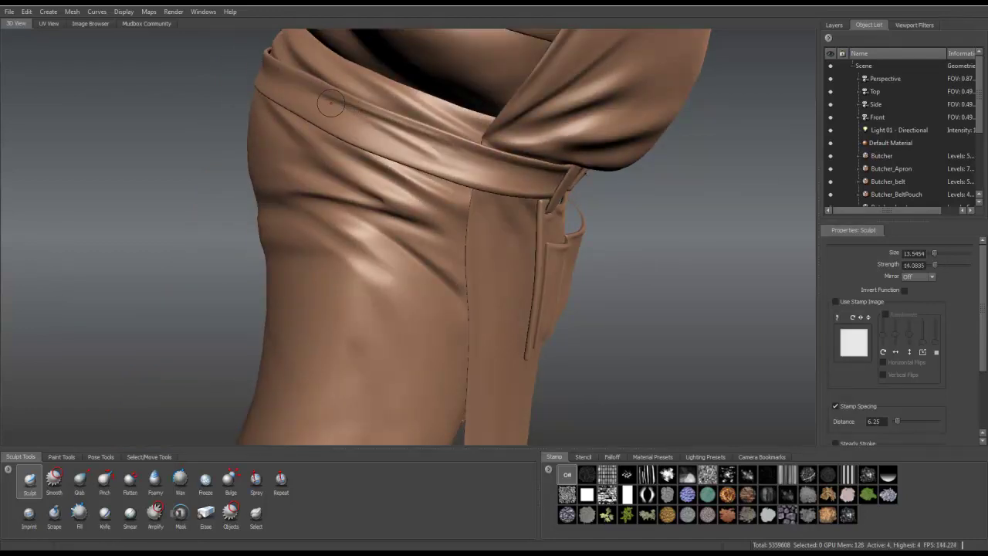
pyautogui.keyDown('alt'); pyautogui.moveTo(437, 135); pyautogui.dragTo(401, 134); pyautogui.keyUp('alt')
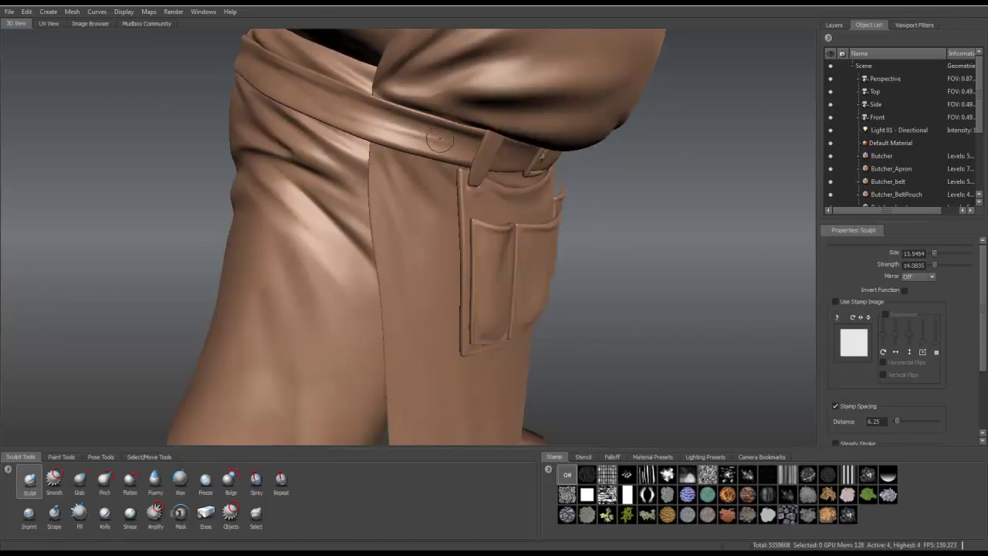
pyautogui.keyDown('alt'); pyautogui.moveTo(339, 106); pyautogui.dragTo(359, 101); pyautogui.keyUp('alt')
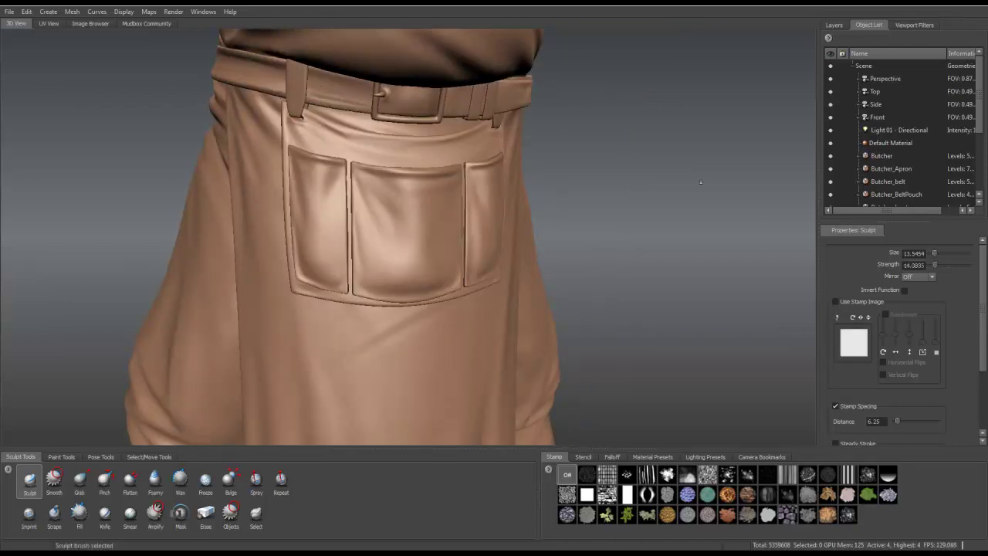
pyautogui.keyDown('alt'); pyautogui.moveTo(565, 139); pyautogui.dragTo(443, 76); pyautogui.keyUp('alt')
pyautogui.press('shift')
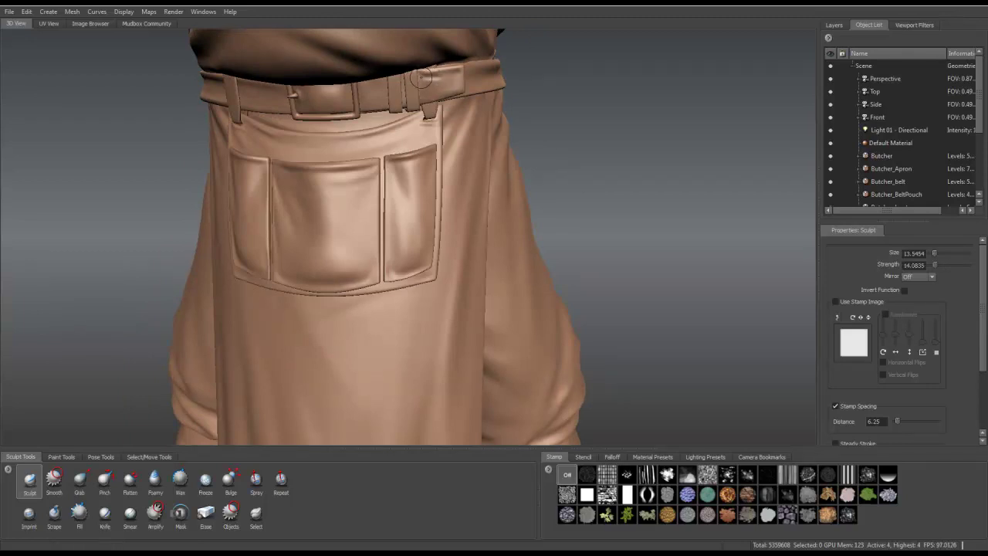
# Step: Sculpt a row of punched holes along the belt strap and through the buckle with a Sculpt brush of about size 7.2
pyautogui.press('shift')
pyautogui.press('shift')
pyautogui.keyDown('alt'); pyautogui.moveTo(101, 96); pyautogui.dragTo(116, 94); pyautogui.keyUp('alt')
pyautogui.keyDown('alt'); pyautogui.moveTo(116, 94); pyautogui.dragTo(466, 34, button='right'); pyautogui.keyUp('alt')
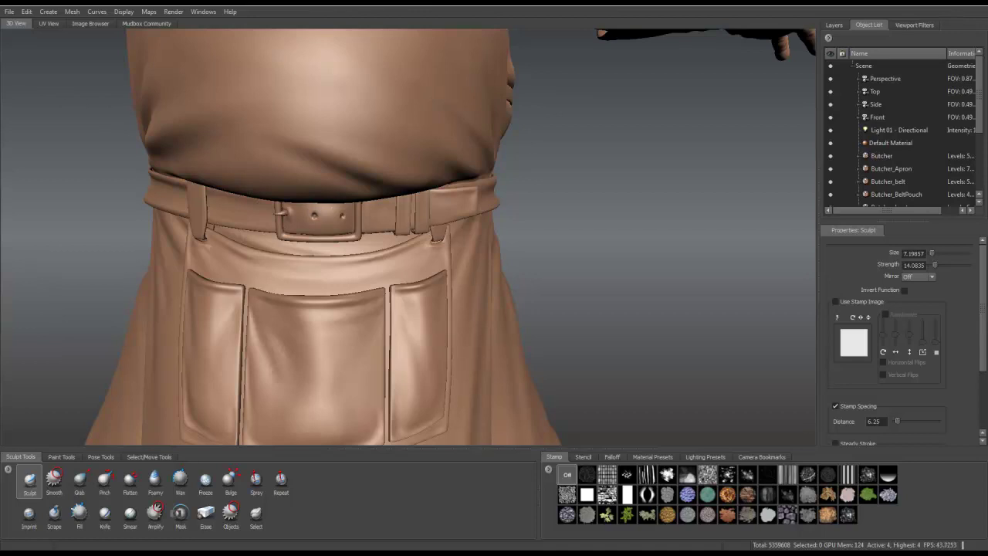
pyautogui.scroll(5, 609, 166)
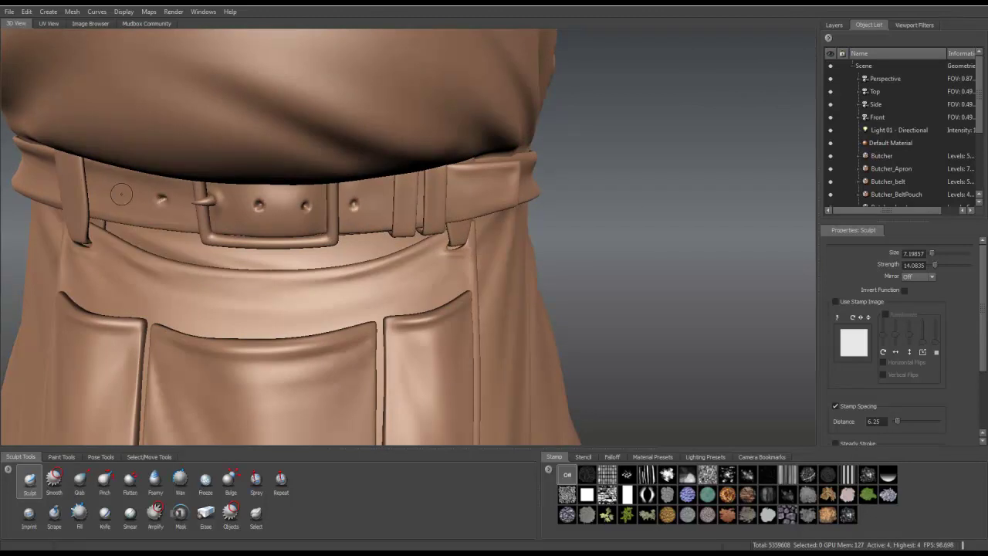
pyautogui.keyDown('alt'); pyautogui.moveTo(128, 195); pyautogui.dragTo(189, 175); pyautogui.keyUp('alt')
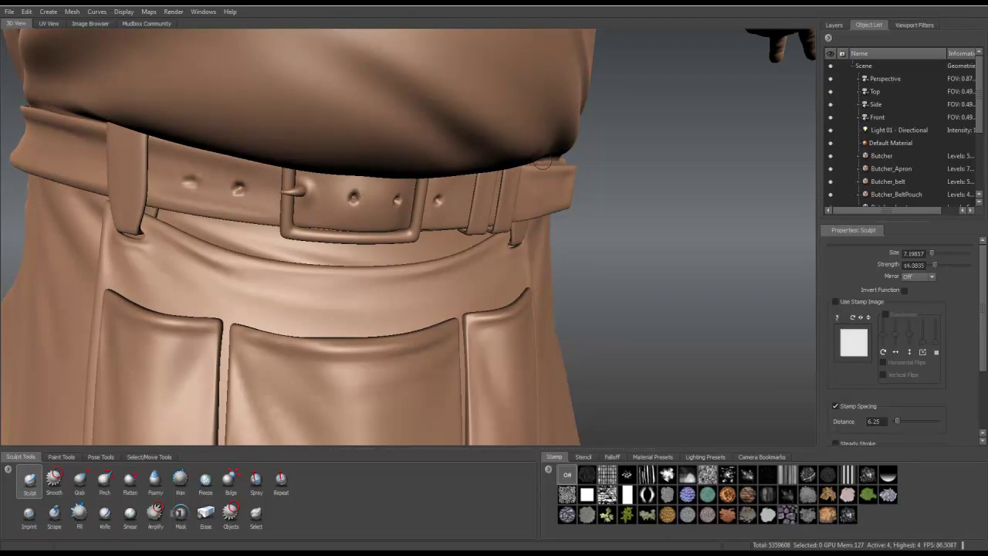
pyautogui.keyDown('shift'); pyautogui.moveTo(185, 182); pyautogui.dragTo(193, 181); pyautogui.keyUp('shift')
# Step: Sculpt and smooth folds in the apron under the belly, just above the buckle, with a brush of about size 42
pyautogui.keyDown('alt'); pyautogui.moveTo(389, 41); pyautogui.dragTo(497, 88, button='right'); pyautogui.keyUp('alt')
pyautogui.keyDown('alt'); pyautogui.moveTo(496, 88); pyautogui.dragTo(711, 180); pyautogui.keyUp('alt')
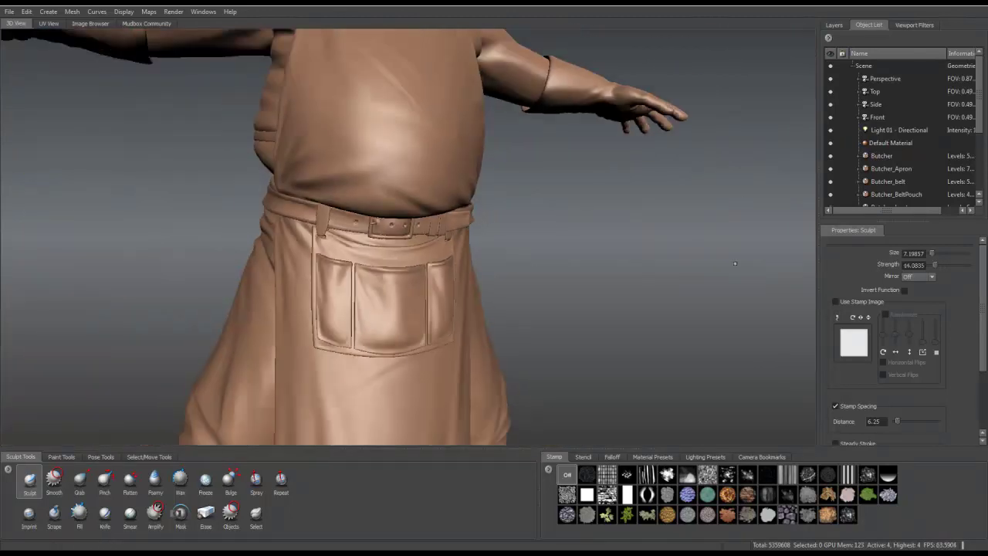
pyautogui.keyDown('alt'); pyautogui.moveTo(712, 180); pyautogui.dragTo(695, 186, button='right'); pyautogui.keyUp('alt')
pyautogui.keyDown('alt'); pyautogui.moveTo(695, 185); pyautogui.dragTo(188, 254); pyautogui.keyUp('alt')
pyautogui.keyDown('alt'); pyautogui.moveTo(188, 254); pyautogui.dragTo(241, 179, button='right'); pyautogui.keyUp('alt')
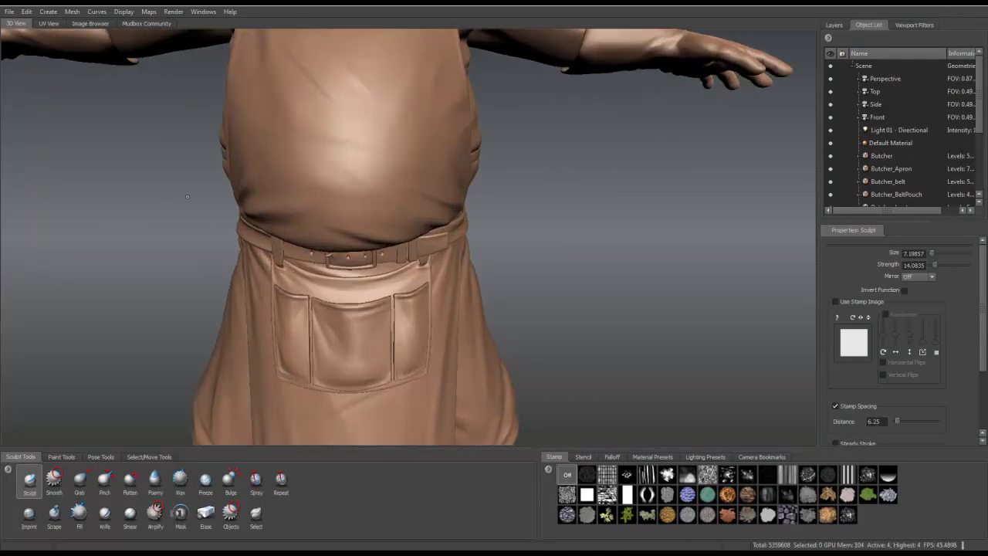
pyautogui.keyDown('alt'); pyautogui.moveTo(187, 196); pyautogui.dragTo(302, 67); pyautogui.keyUp('alt')
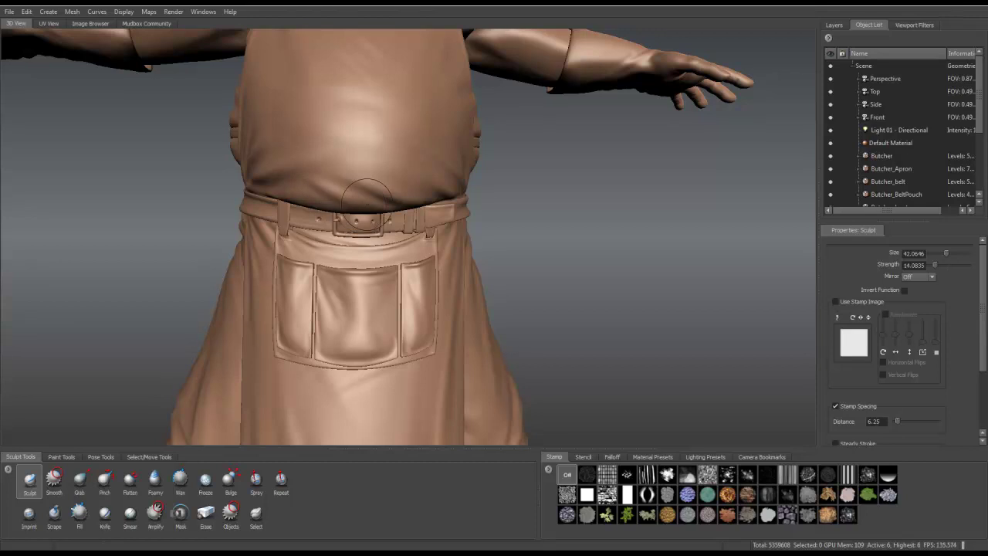
pyautogui.press('shift')
pyautogui.press('shift')
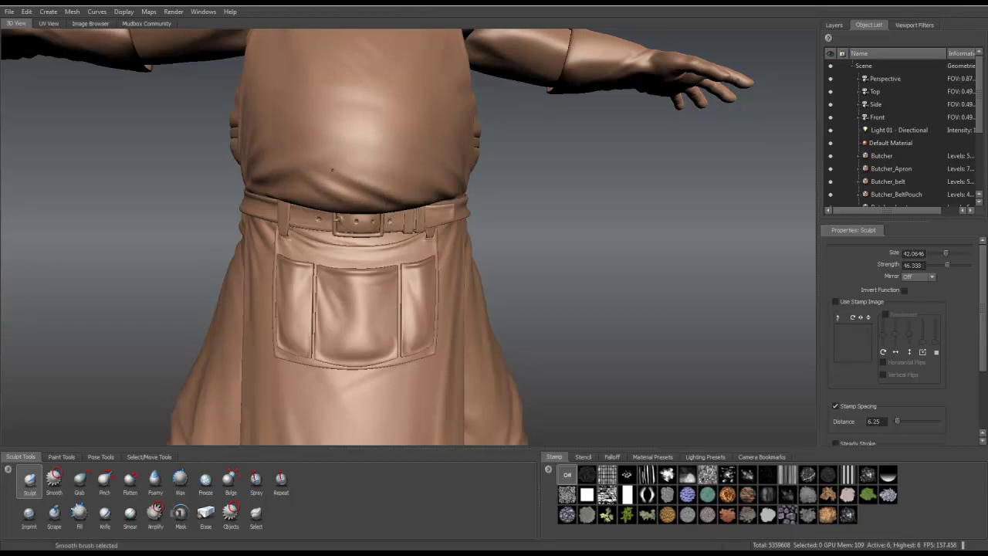
# Step: Sculpt and smooth vertical folds in the apron beside and below the belt pouch at about size 42
pyautogui.keyDown('alt'); pyautogui.moveTo(401, 324); pyautogui.dragTo(309, 321); pyautogui.keyUp('alt')
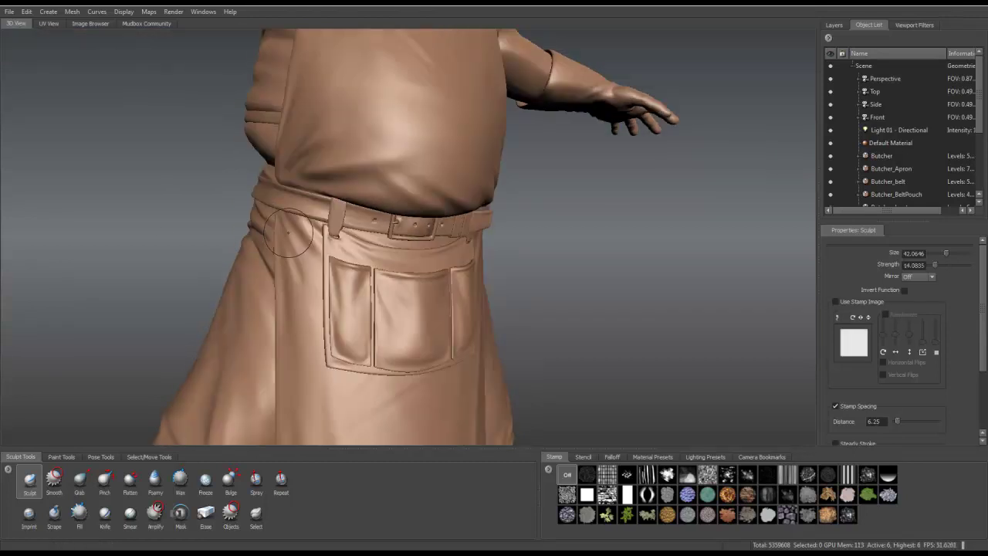
pyautogui.press('shift')
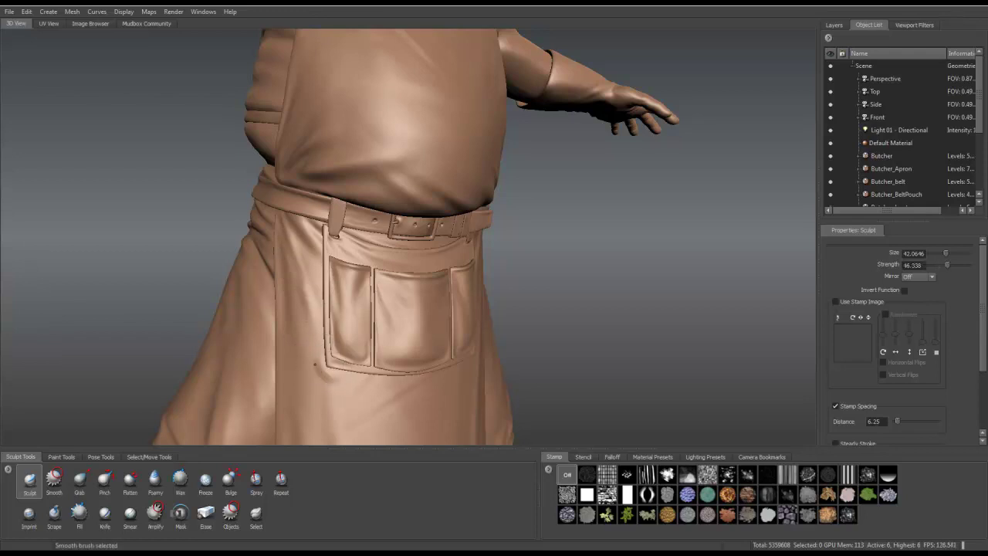
pyautogui.press('shift')
pyautogui.press('shift')
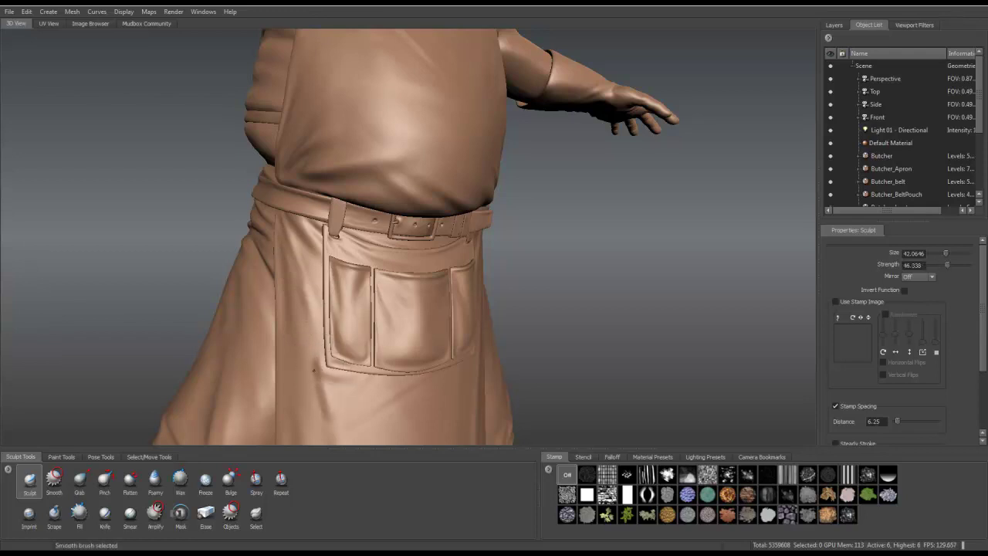
pyautogui.keyDown('alt'); pyautogui.moveTo(325, 407); pyautogui.dragTo(383, 402); pyautogui.keyUp('alt')
# Step: Flatten the apron's folds around the lower belly with the Flatten brush at about size 42 and strength 15
pyautogui.click(130, 481)
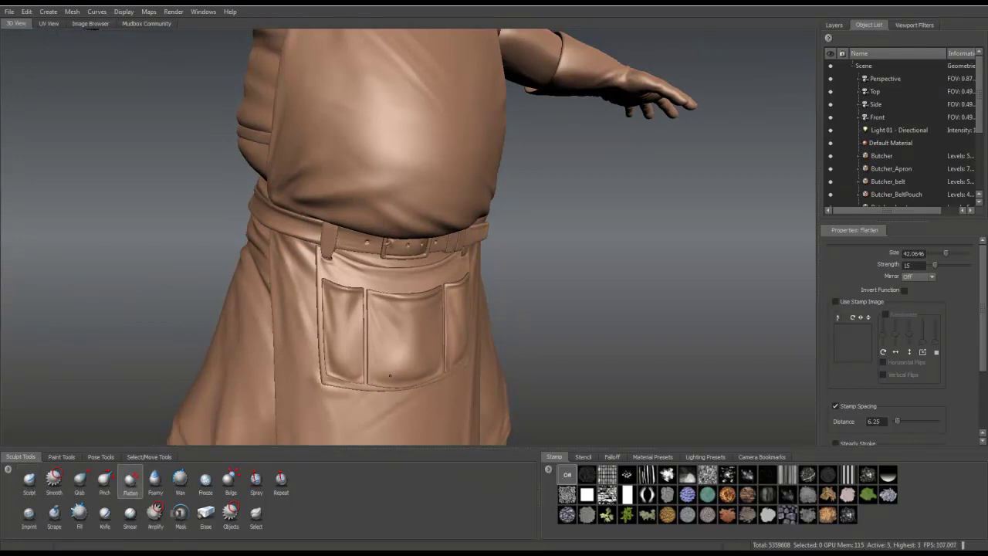
pyautogui.keyDown('alt'); pyautogui.moveTo(402, 347); pyautogui.dragTo(368, 358); pyautogui.keyUp('alt')
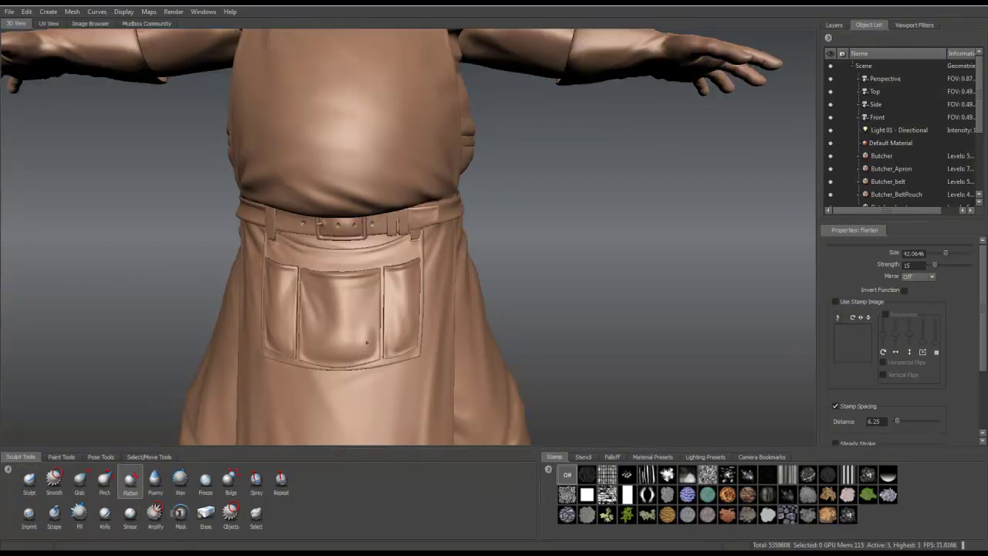
pyautogui.moveTo(386, 328)
pyautogui.keyDown('alt'); pyautogui.mouseDown()
pyautogui.moveTo(346, 147)
pyautogui.moveTo(359, 176)
pyautogui.mouseUp(); pyautogui.keyUp('alt')
pyautogui.keyDown('alt'); pyautogui.moveTo(300, 154); pyautogui.dragTo(385, 206); pyautogui.keyUp('alt')
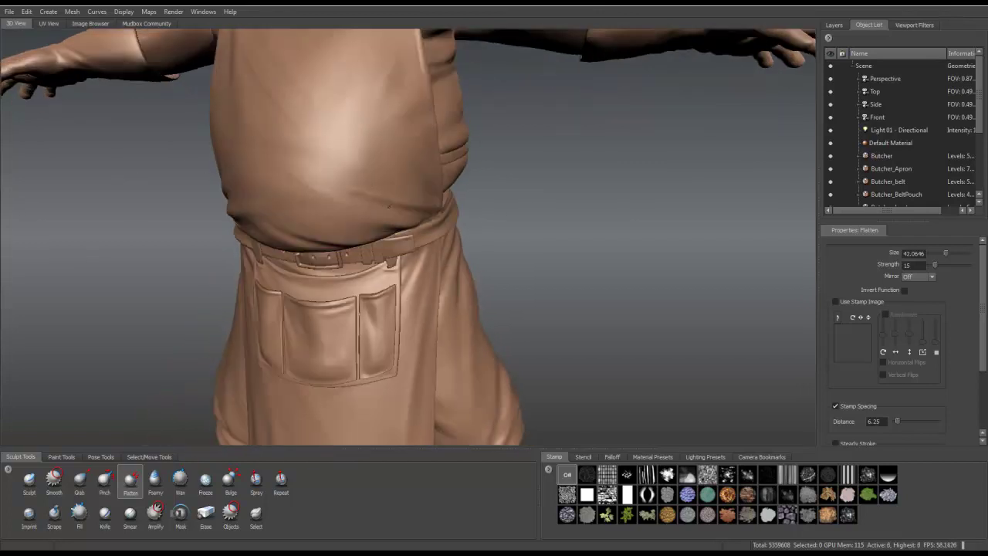
pyautogui.moveTo(140, 162)
pyautogui.keyDown('alt'); pyautogui.mouseDown()
pyautogui.moveTo(397, 154)
pyautogui.moveTo(325, 178)
pyautogui.mouseUp(); pyautogui.keyUp('alt')
pyautogui.press('shift')
# Step: Frame the whole butcher character from the front and save the scene
pyautogui.press('f')
pyautogui.keyDown('alt'); pyautogui.moveTo(246, 263); pyautogui.dragTo(389, 94, button='right'); pyautogui.keyUp('alt')
pyautogui.keyDown('alt'); pyautogui.moveTo(389, 93); pyautogui.dragTo(183, 116); pyautogui.keyUp('alt')
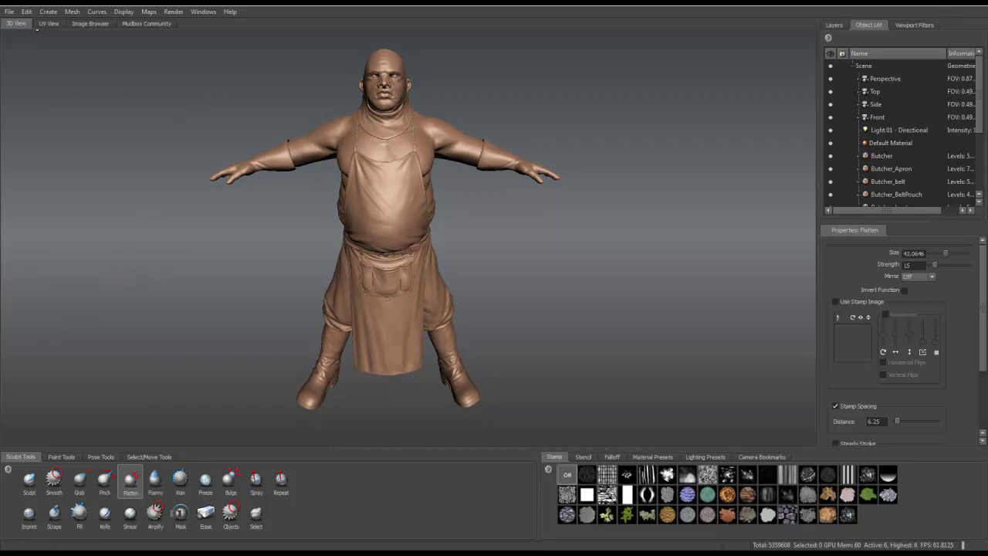
pyautogui.click(9, 11)
pyautogui.click(29, 46)
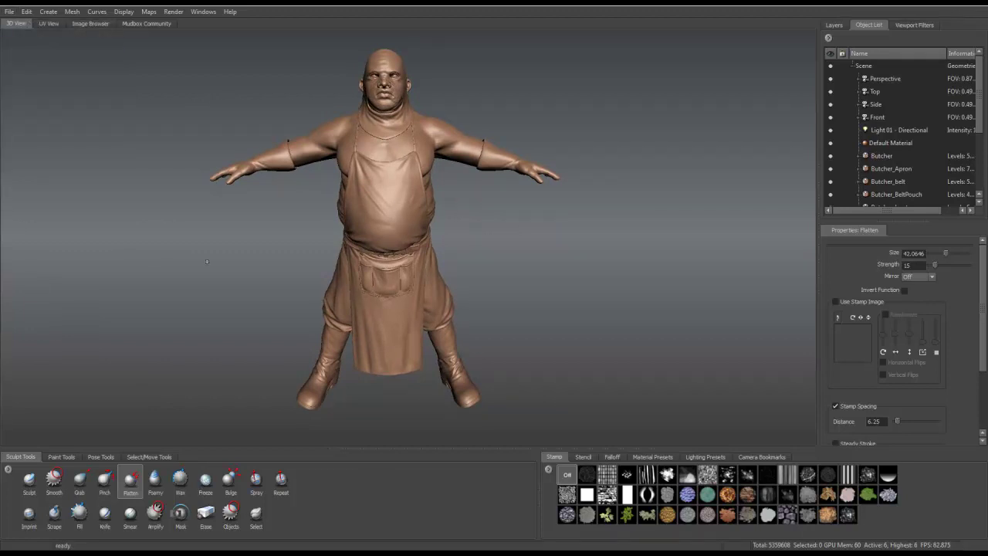